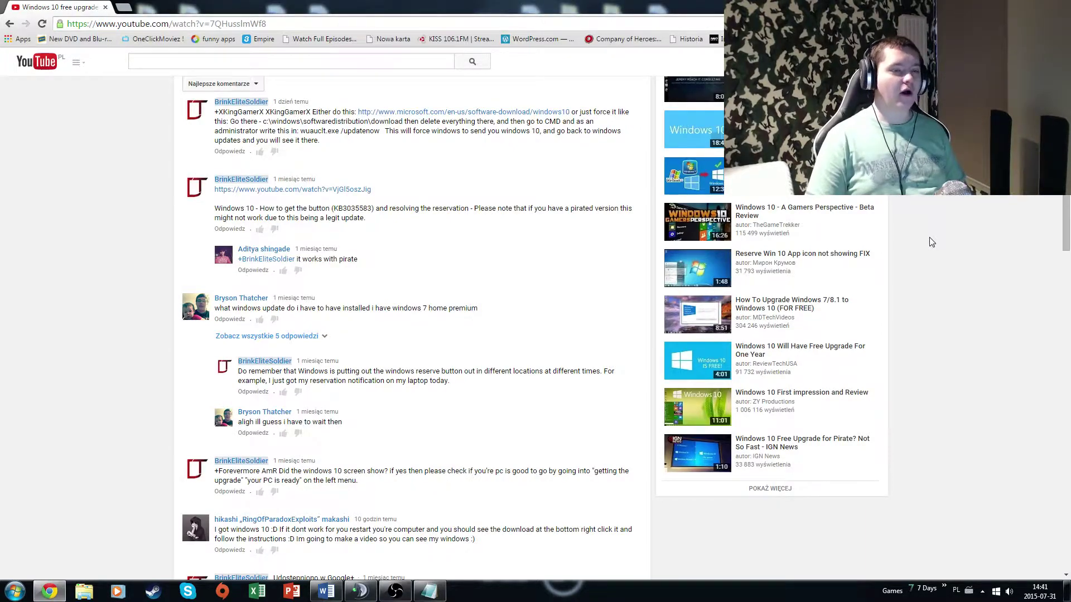
Find the YouTube comment on forcing the Windows 10 upgrade, then open the Get Windows 10 tray app
{"action": "scroll", "coordinate": [931, 242], "scroll_direction": "down", "scroll_amount": 1}
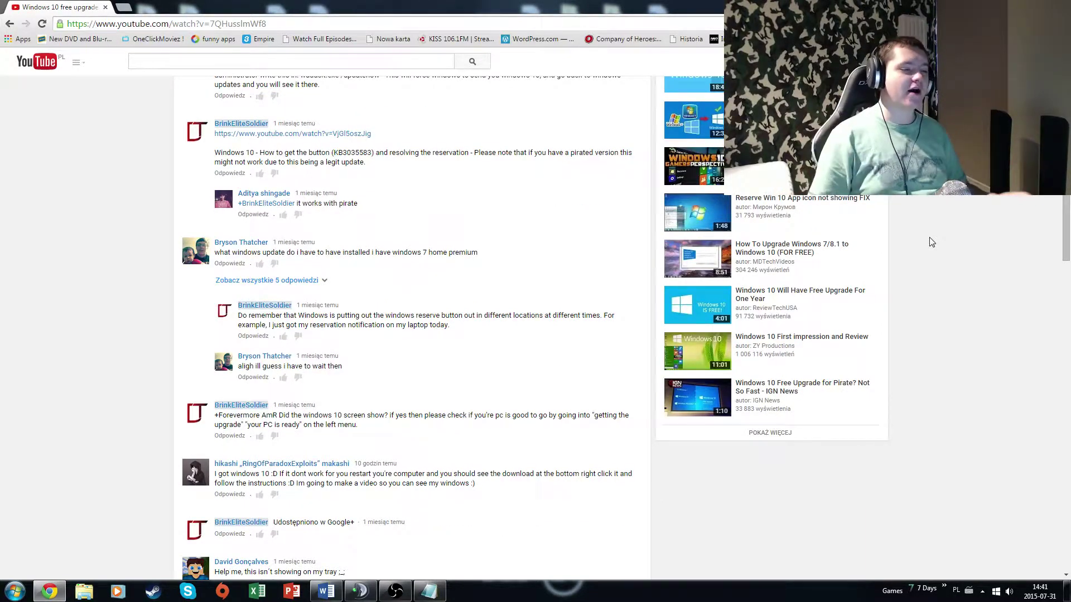
{"action": "scroll", "coordinate": [943, 239], "scroll_direction": "down", "scroll_amount": 2}
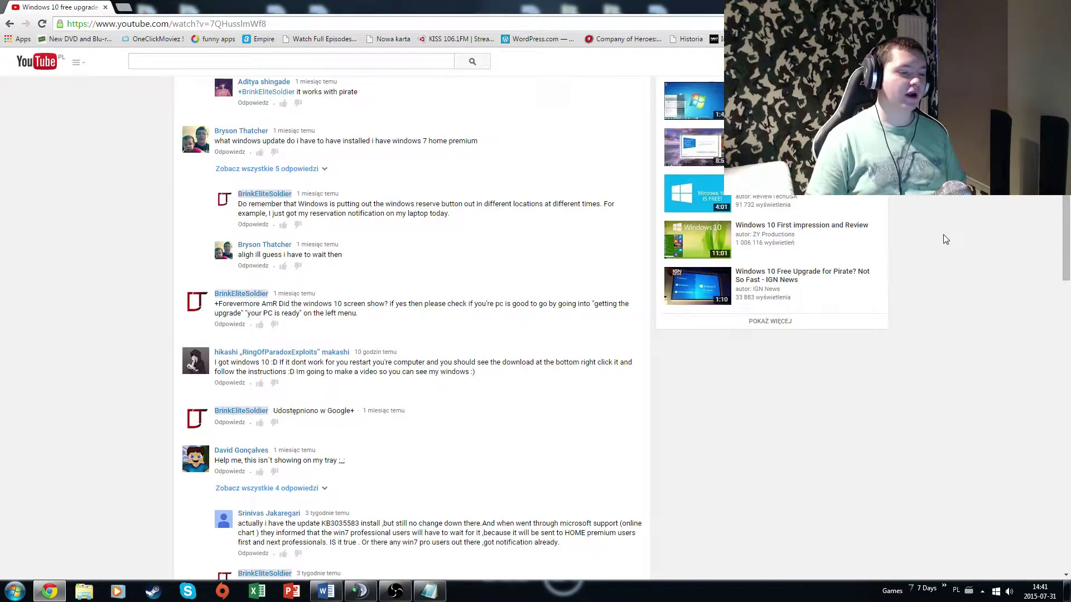
{"action": "scroll", "coordinate": [943, 240], "scroll_direction": "up", "scroll_amount": 1}
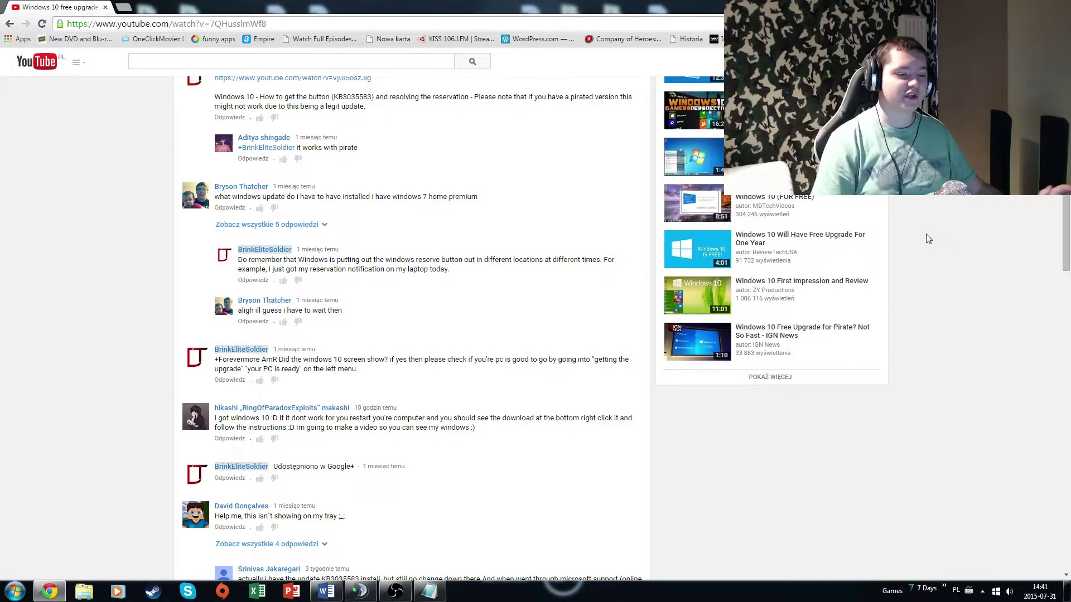
{"action": "left_click", "coordinate": [996, 591]}
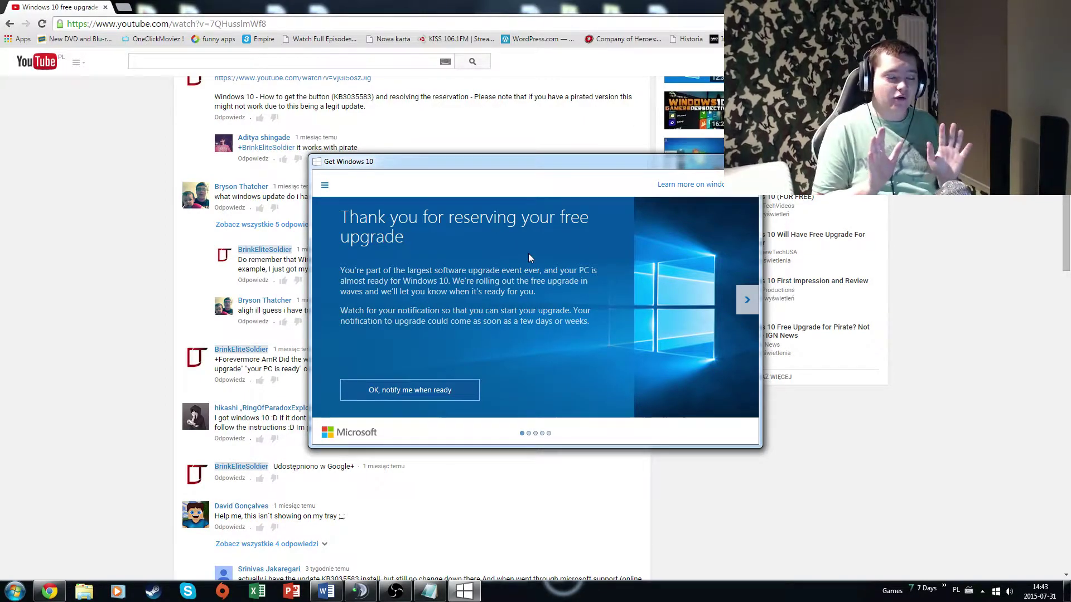
{"action": "left_click", "coordinate": [435, 394]}
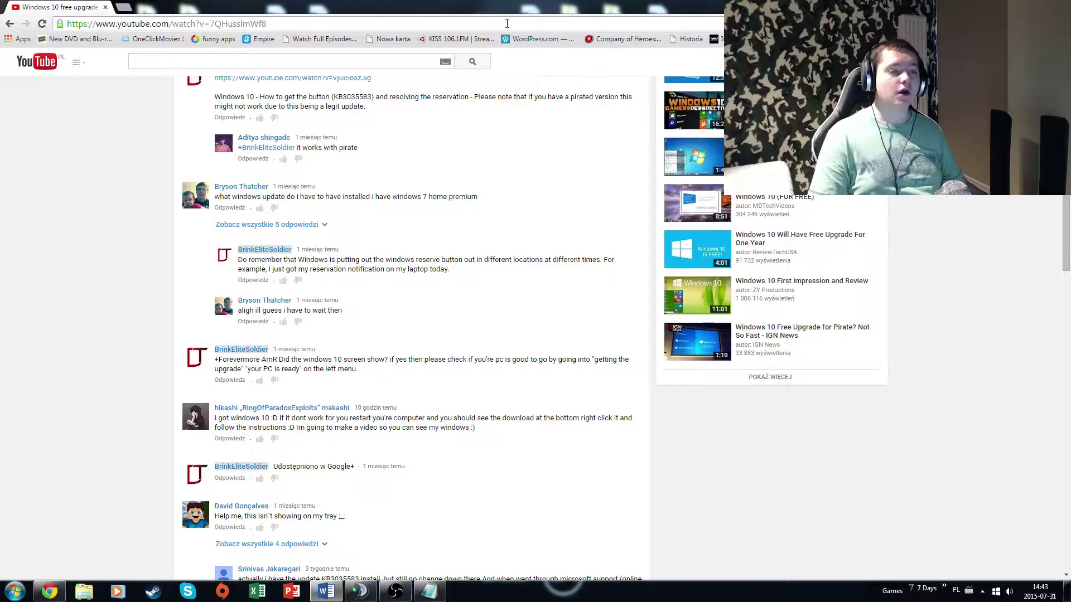
{"action": "left_click", "coordinate": [121, 6]}
{"action": "type", "text": "•http://www.microsoft.com/en-us/software-download/windows10"}
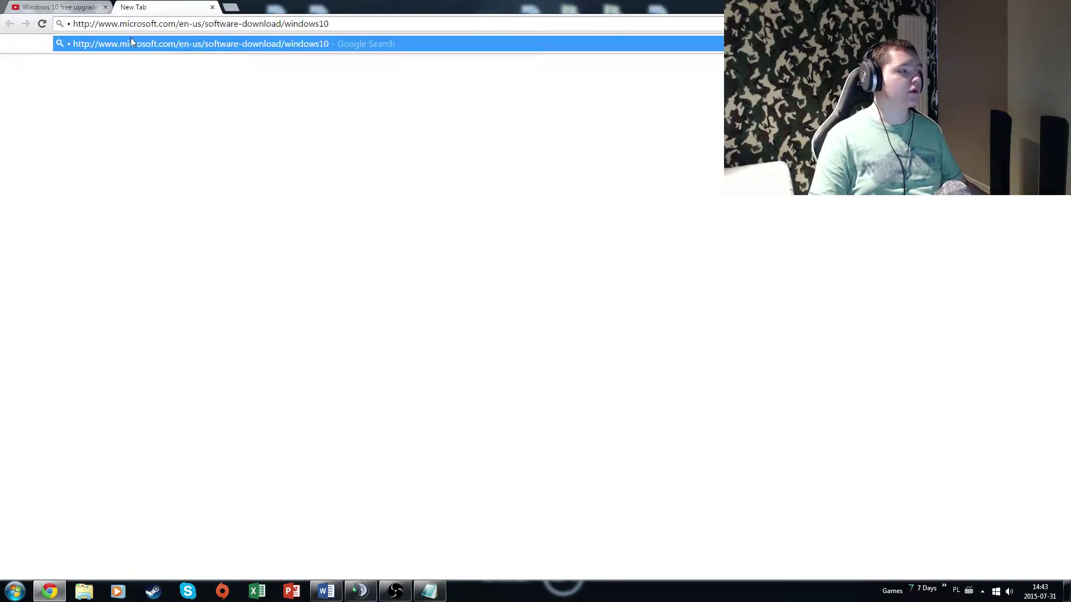
{"action": "key", "text": "BackSpace"}
{"action": "key", "text": "Return"}
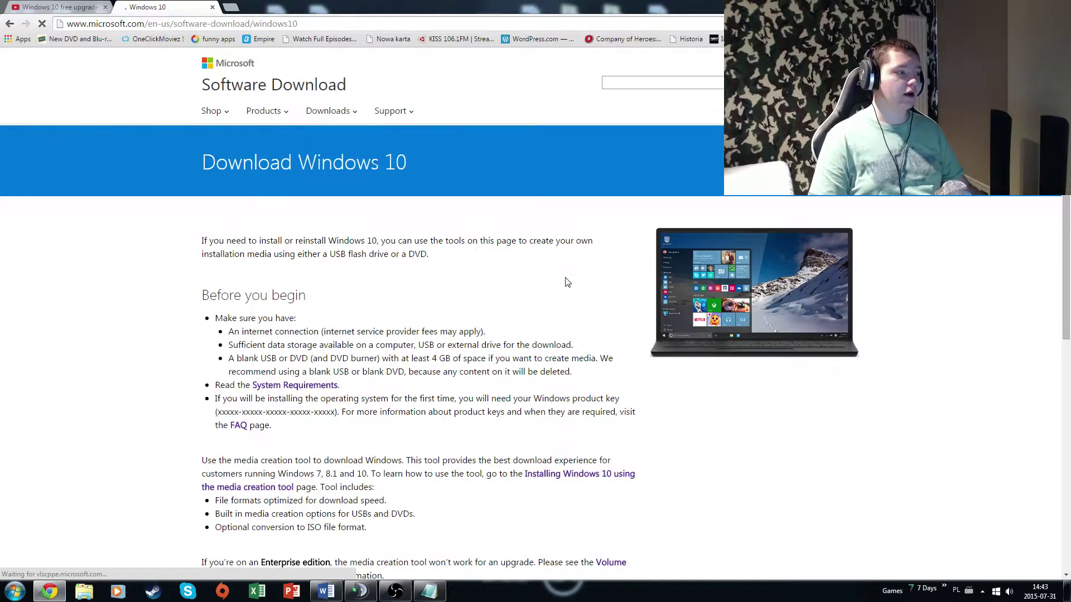
{"action": "scroll", "coordinate": [563, 283], "scroll_direction": "down", "scroll_amount": 3}
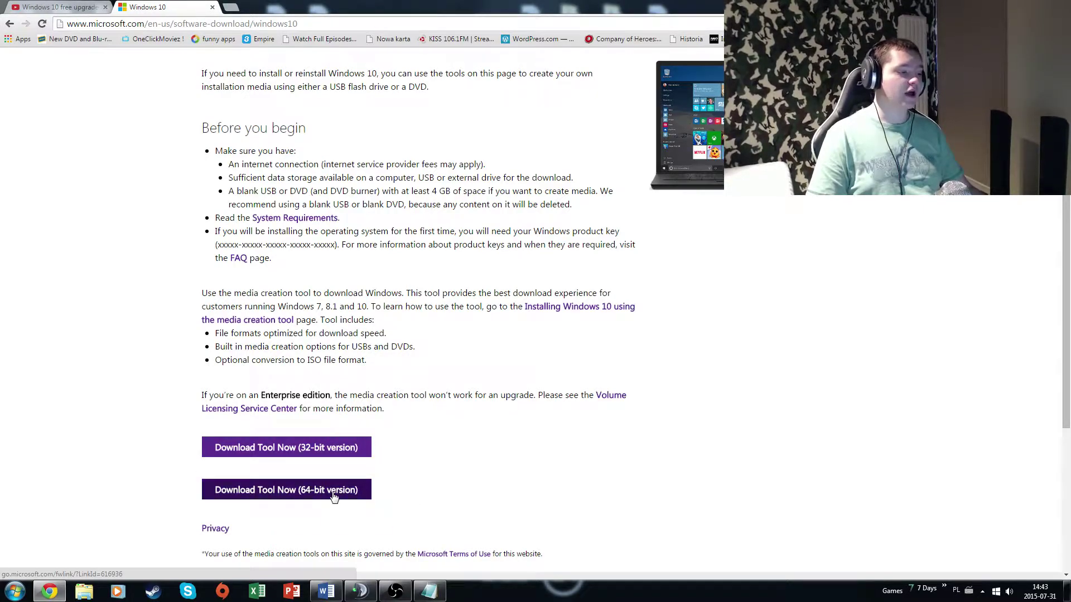
{"action": "scroll", "coordinate": [692, 440], "scroll_direction": "up", "scroll_amount": 3}
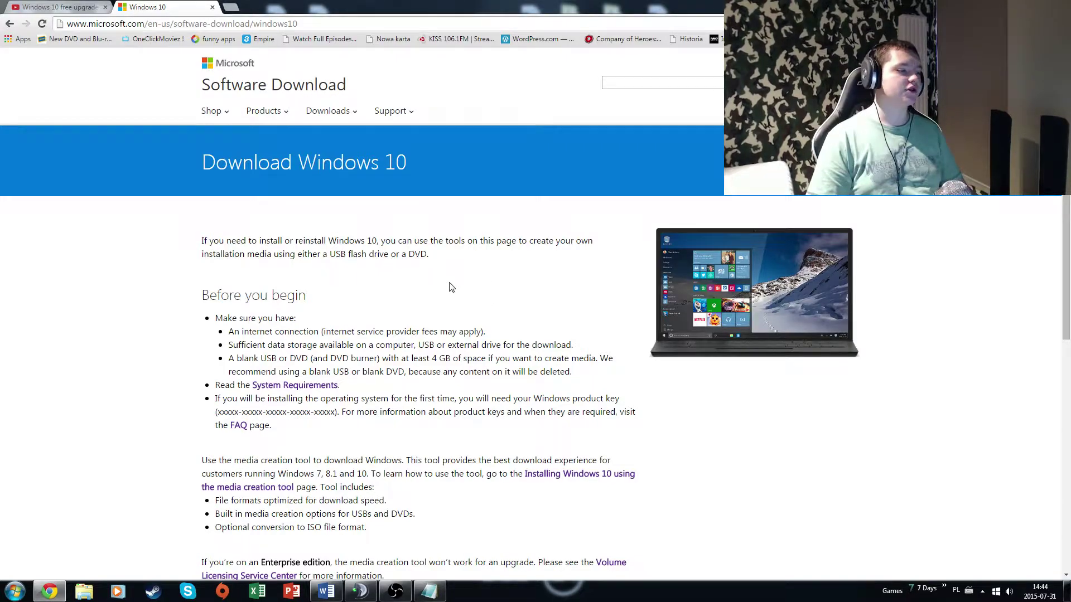
{"action": "scroll", "coordinate": [447, 287], "scroll_direction": "down", "scroll_amount": 2}
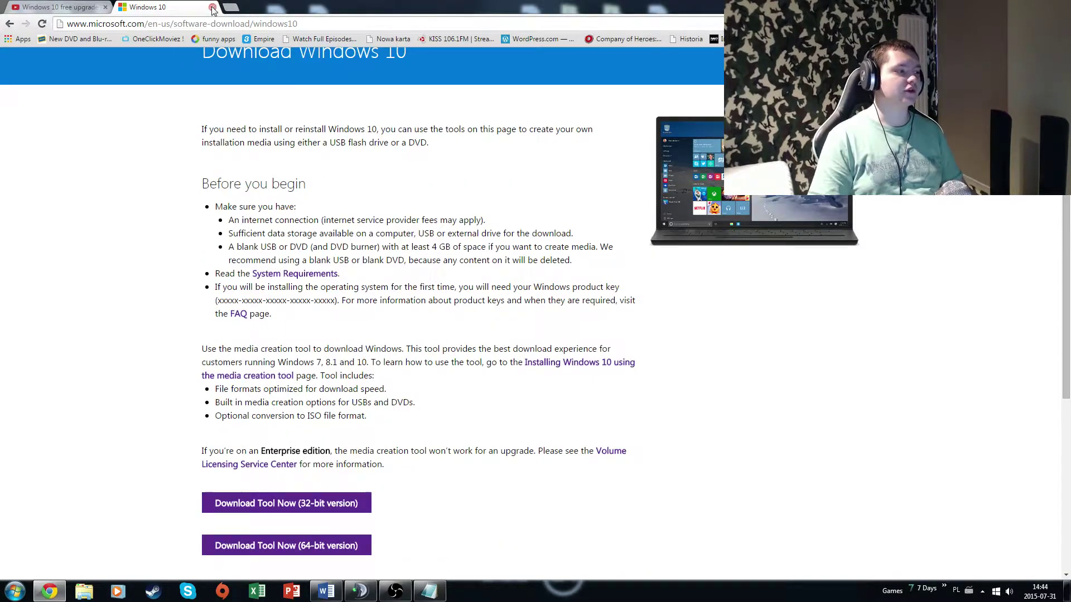
{"action": "key", "text": "ctrl+w"}
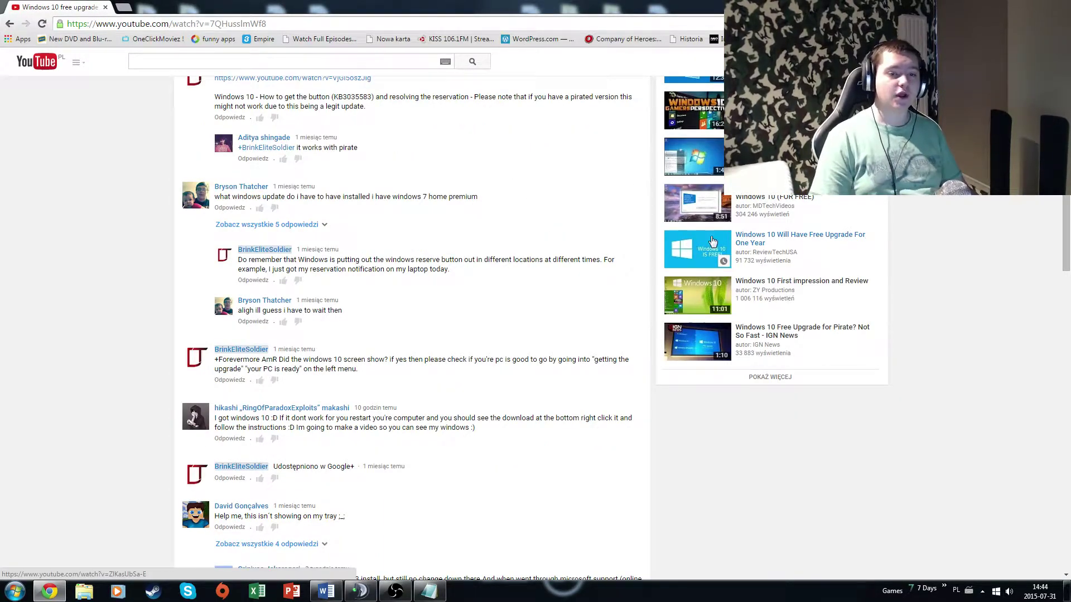
Browse from Computer to C:\Windows\SoftwareDistribution\Download, which holds 31 update items
{"action": "left_click", "coordinate": [17, 591]}
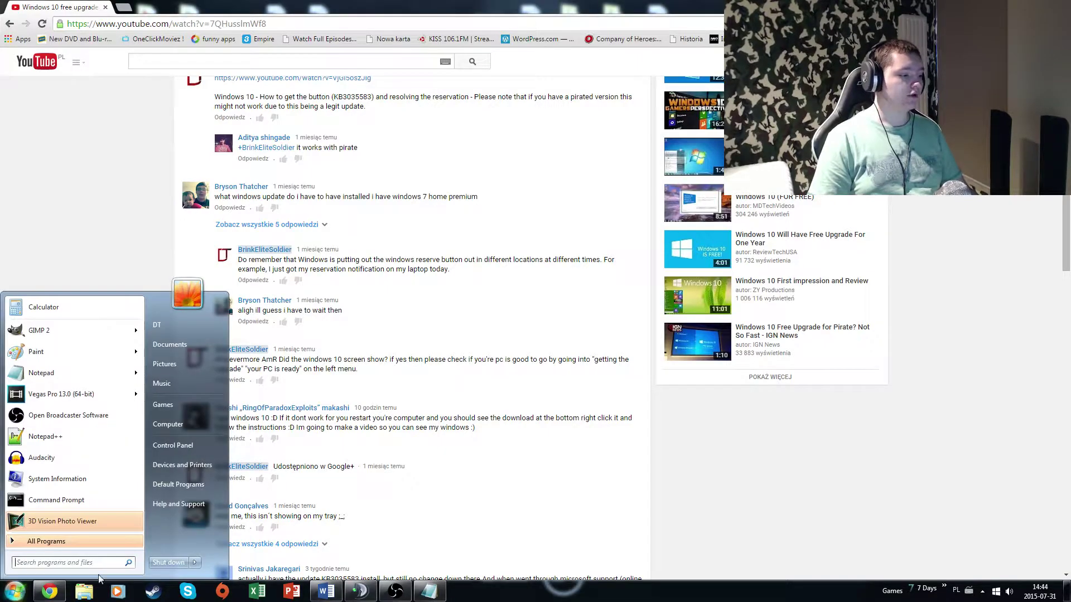
{"action": "left_click", "coordinate": [192, 424]}
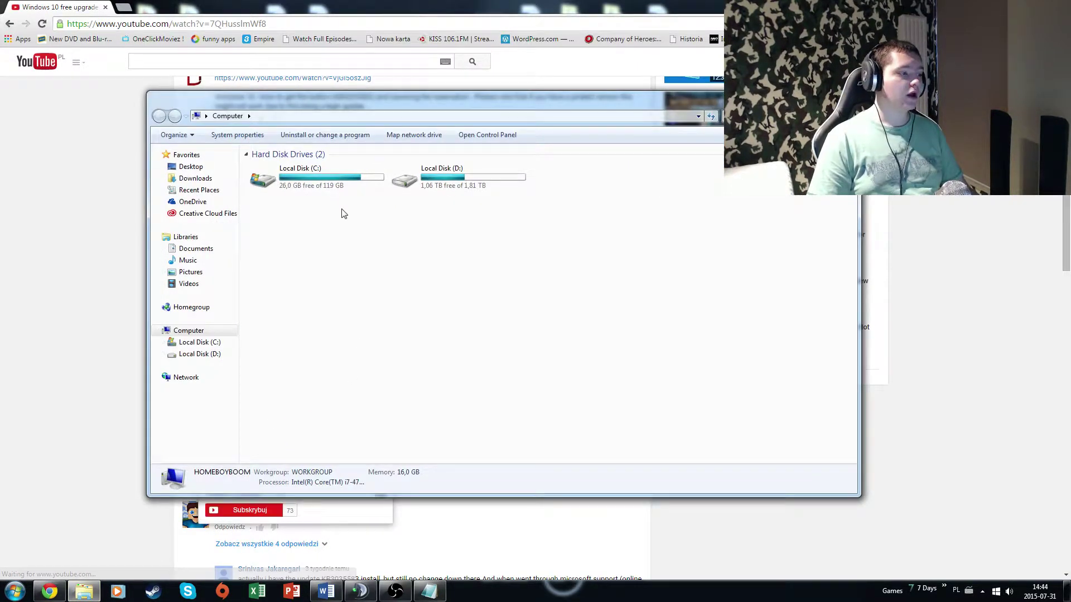
{"action": "double_click", "coordinate": [334, 186]}
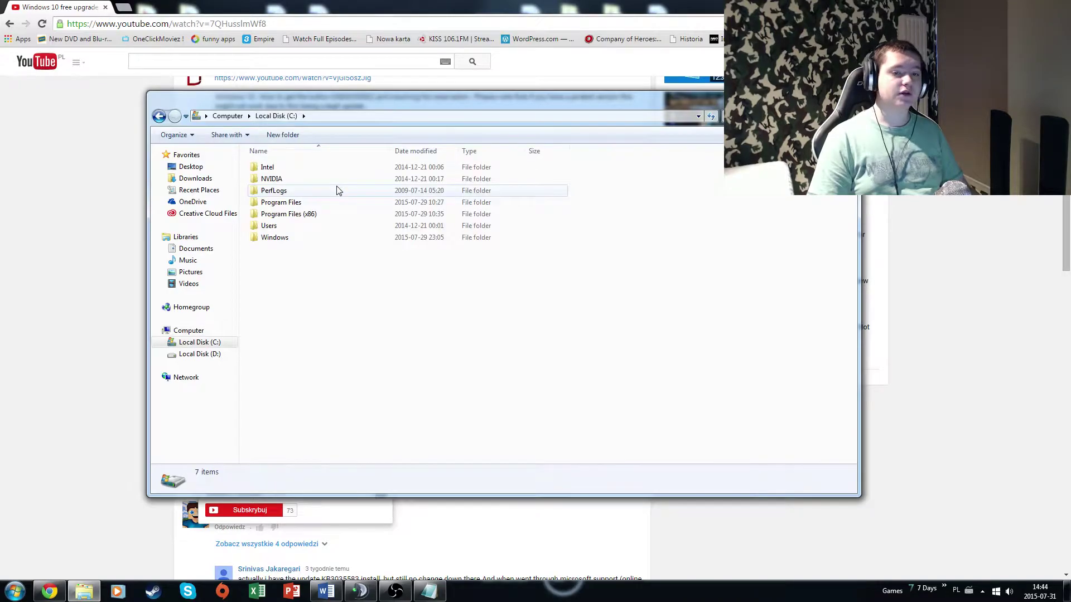
{"action": "double_click", "coordinate": [338, 239]}
{"action": "key", "text": "s"}
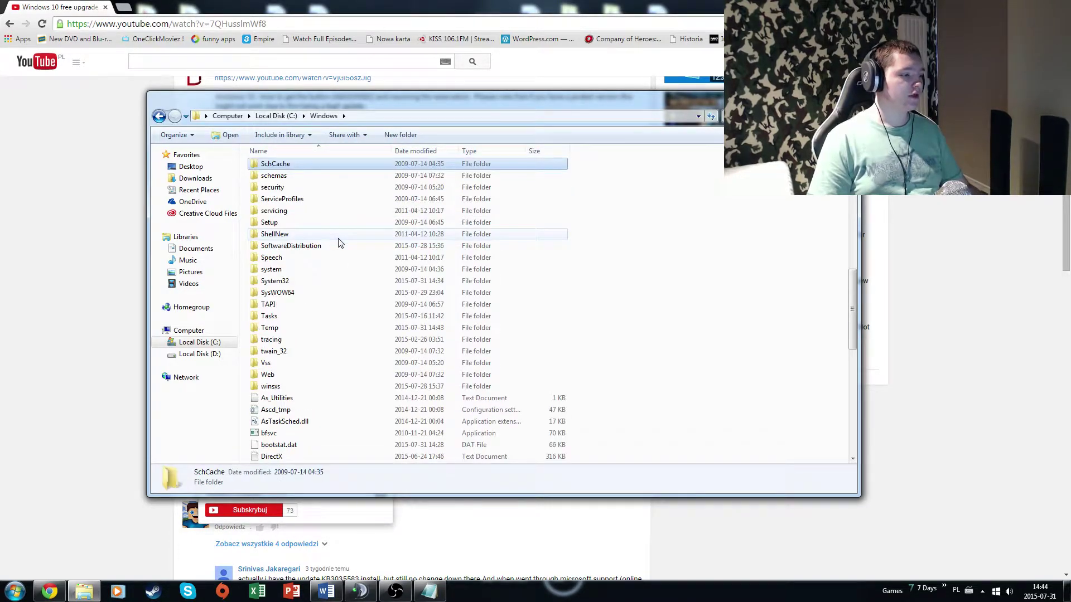
{"action": "left_click", "coordinate": [324, 245]}
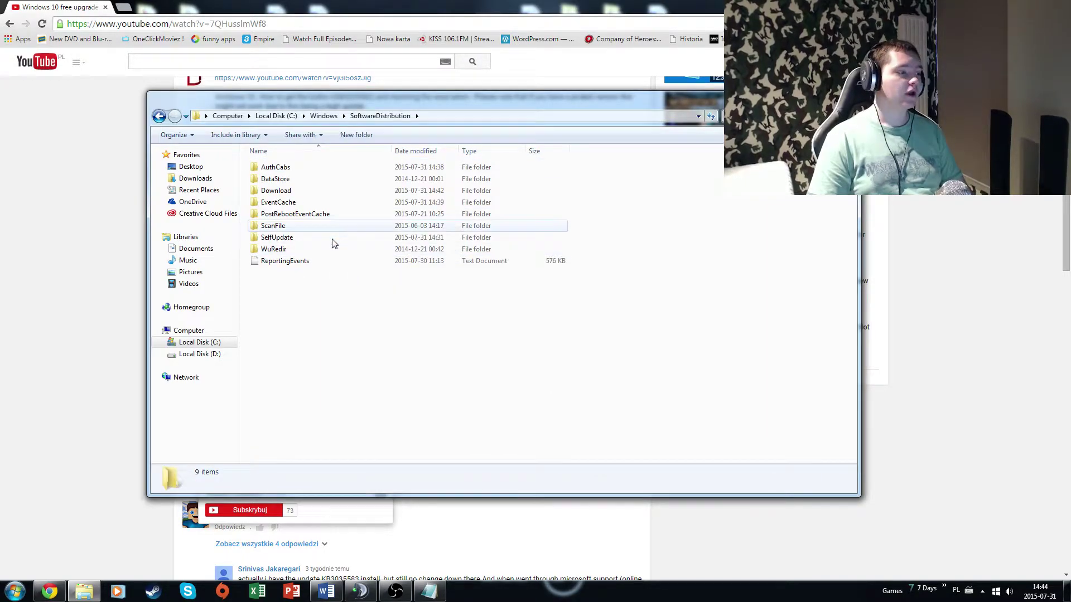
{"action": "double_click", "coordinate": [301, 191]}
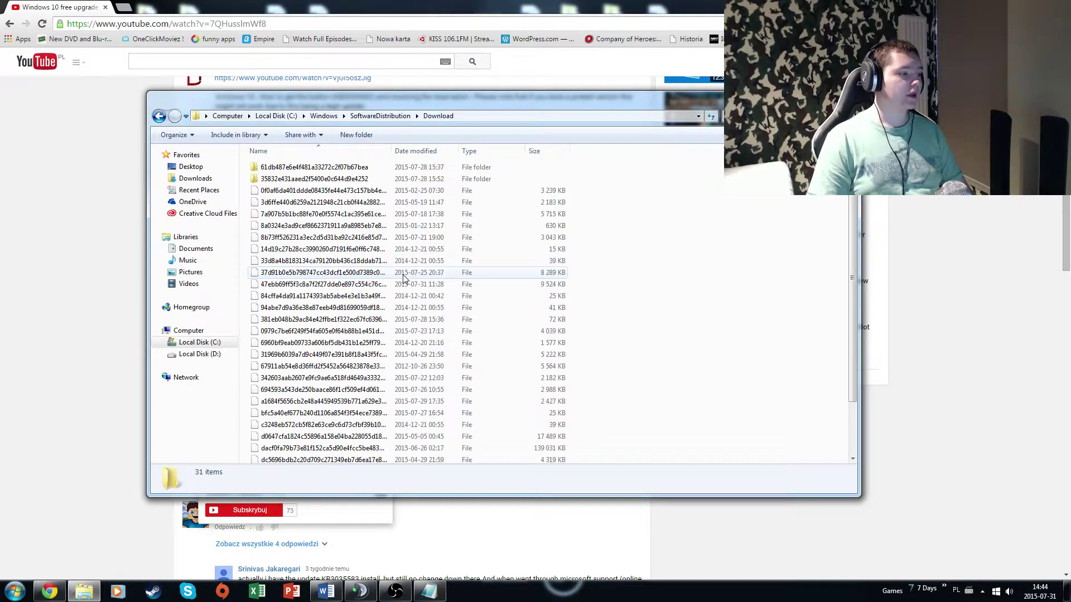
Select the first few downloaded update items, then clear the selection and bring up the Start menu
{"action": "left_click_drag", "start_coordinate": [691, 169], "coordinate": [403, 206]}
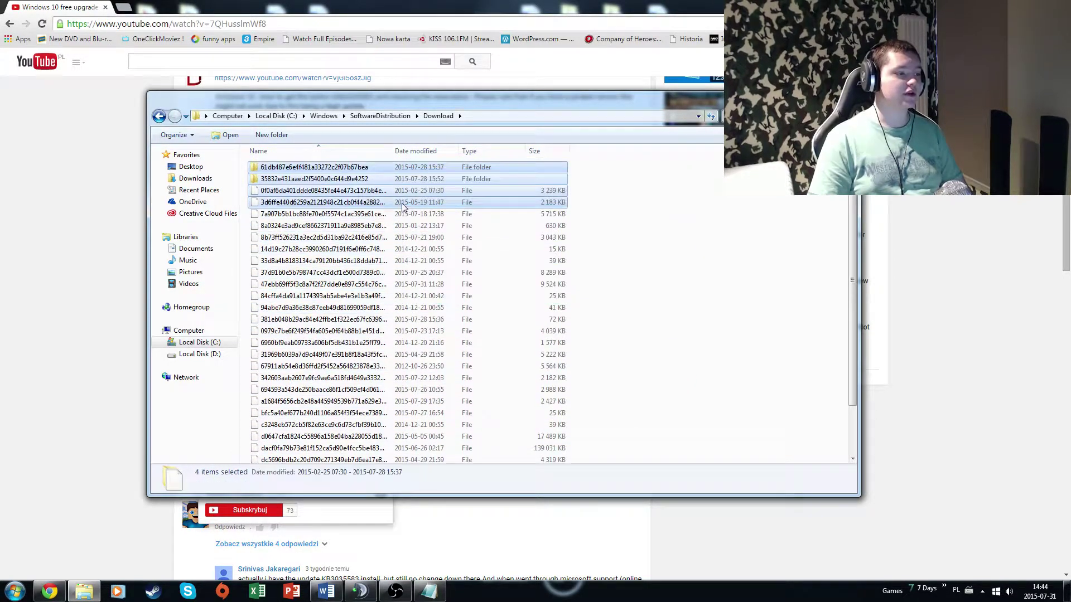
{"action": "left_click", "coordinate": [634, 229]}
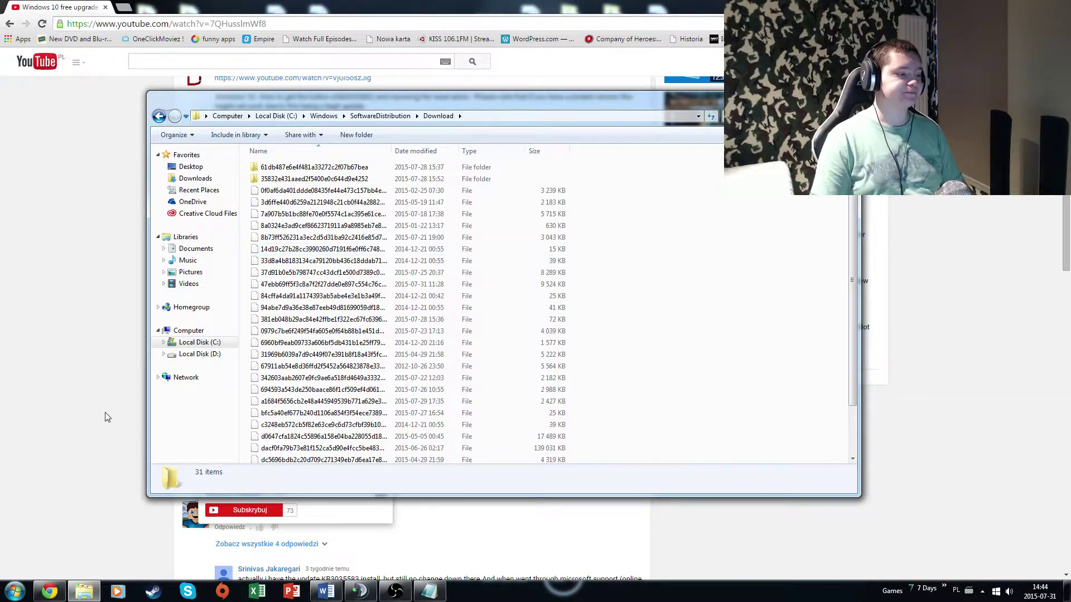
{"action": "left_click", "coordinate": [15, 591]}
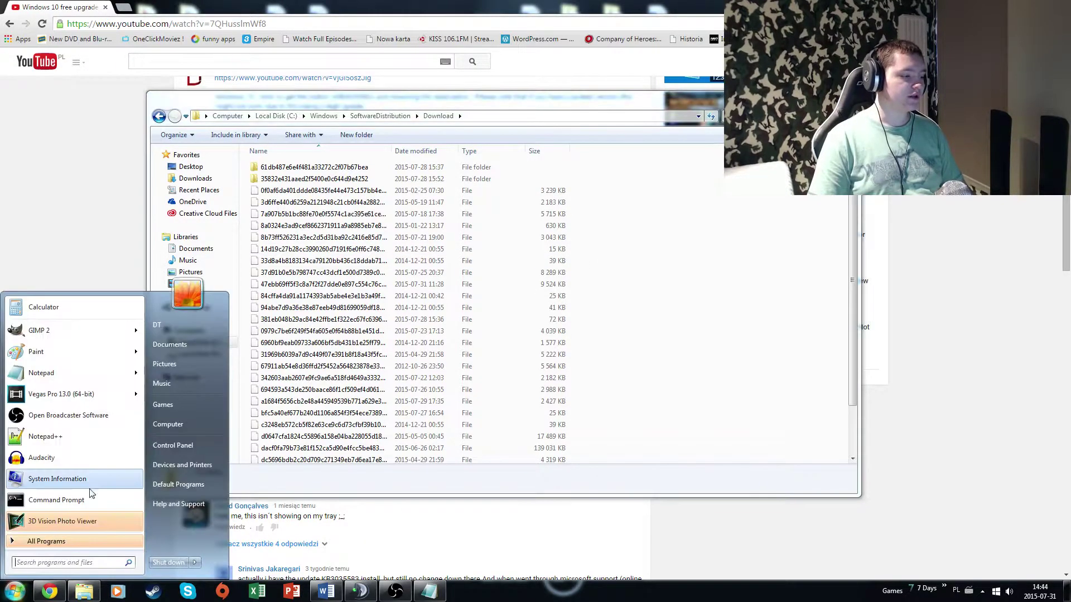
Check the three optional updates in Windows Update, close it, and select all 31 Download folder items
{"action": "left_click", "coordinate": [193, 429]}
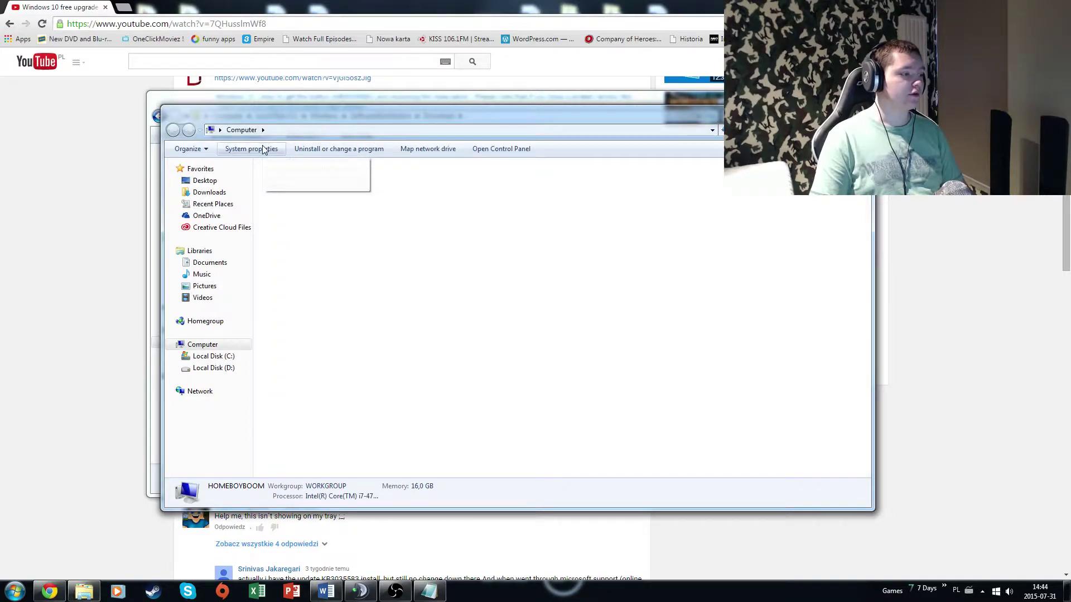
{"action": "left_click", "coordinate": [263, 149]}
{"action": "left_click", "coordinate": [215, 471]}
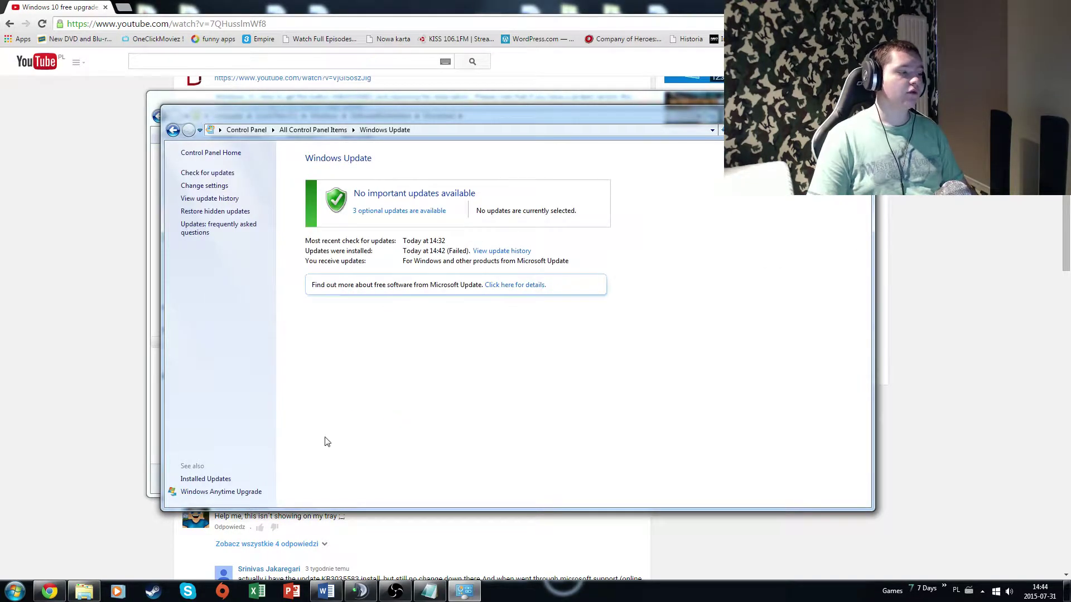
{"action": "left_click", "coordinate": [414, 216]}
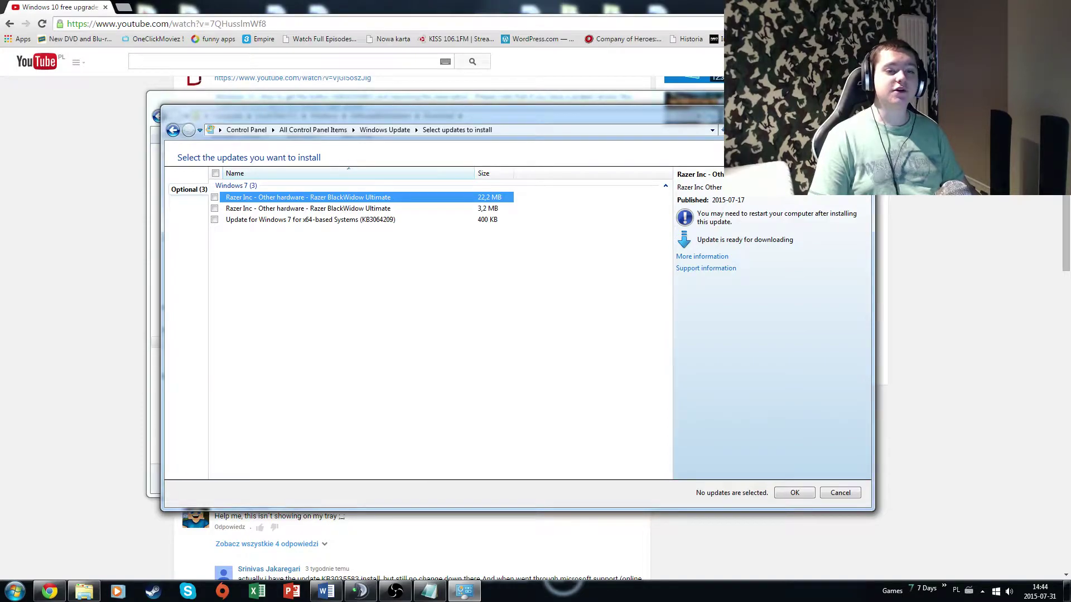
{"action": "key", "text": "alt+F4"}
{"action": "left_click_drag", "start_coordinate": [625, 163], "coordinate": [342, 534]}
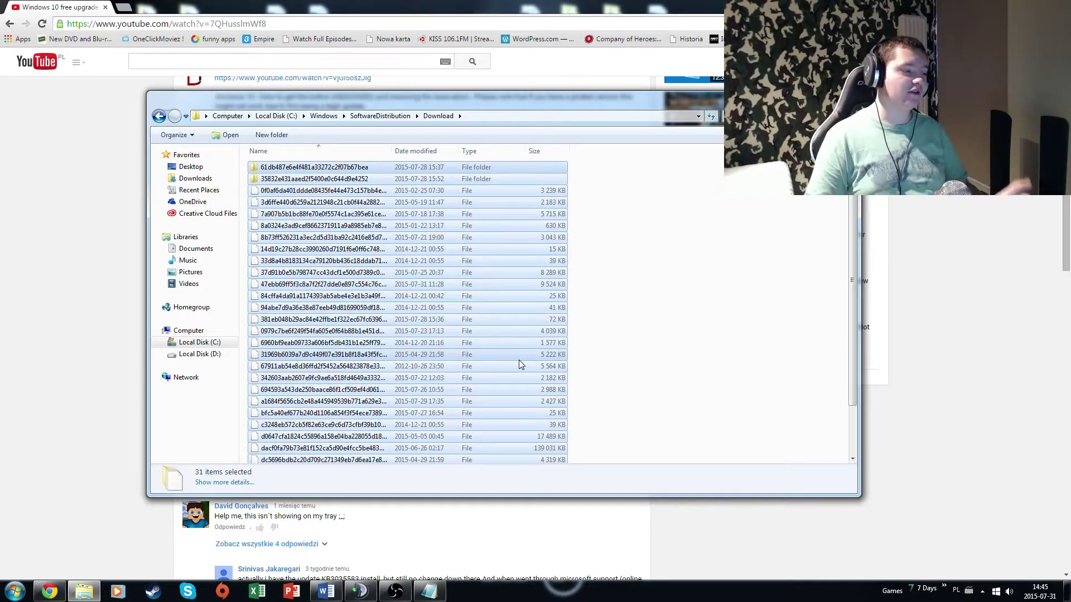
Clear the selection in the SoftwareDistribution\Download folder and bring up the Start menu
{"action": "scroll", "coordinate": [484, 409], "scroll_direction": "down", "scroll_amount": 2}
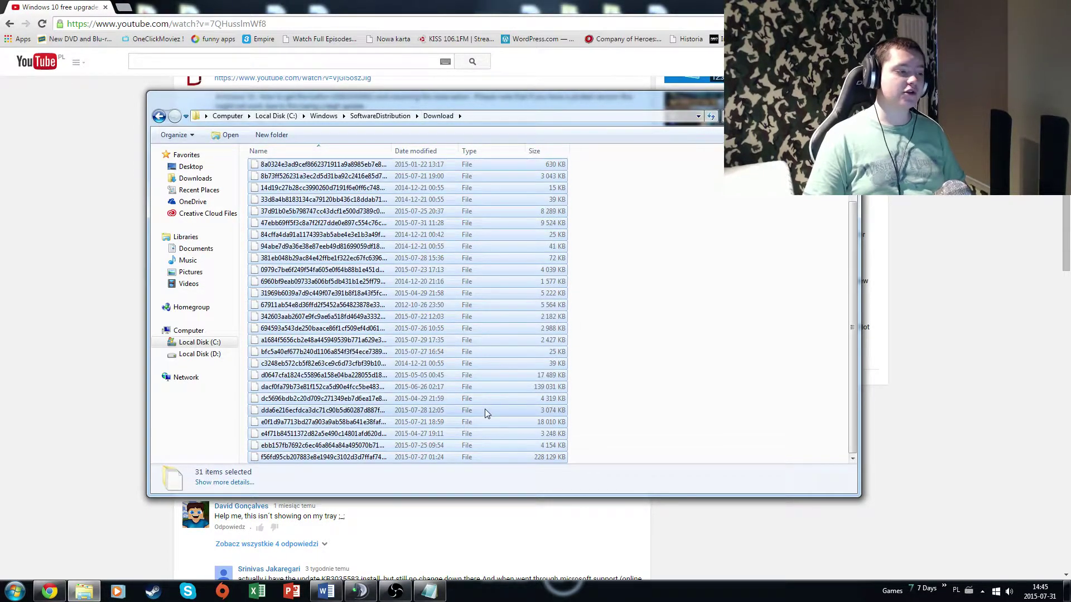
{"action": "scroll", "coordinate": [503, 413], "scroll_direction": "up", "scroll_amount": 2}
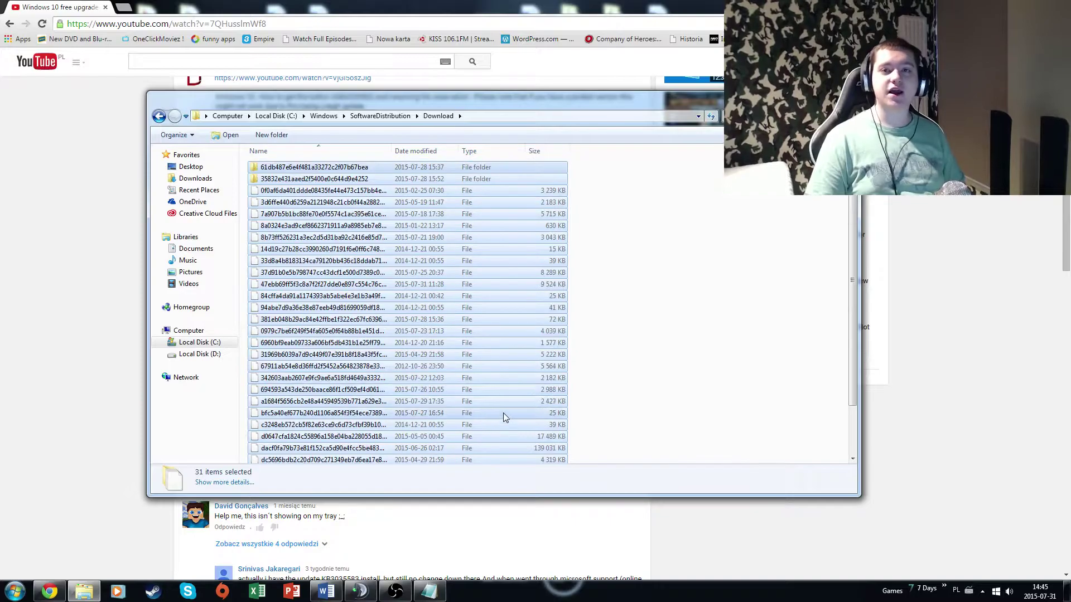
{"action": "left_click", "coordinate": [614, 383]}
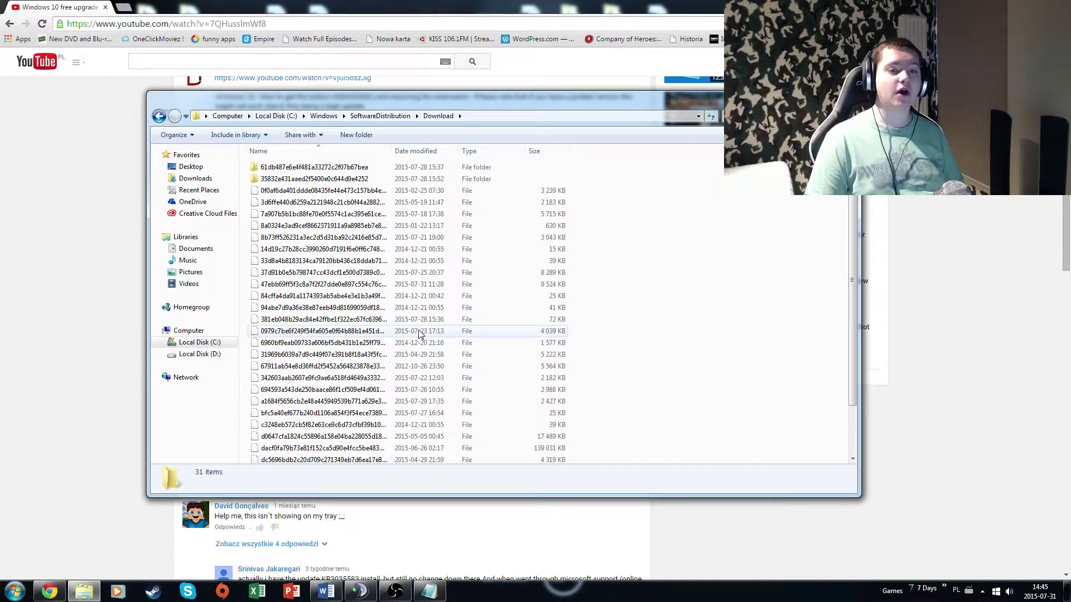
{"action": "left_click", "coordinate": [10, 595]}
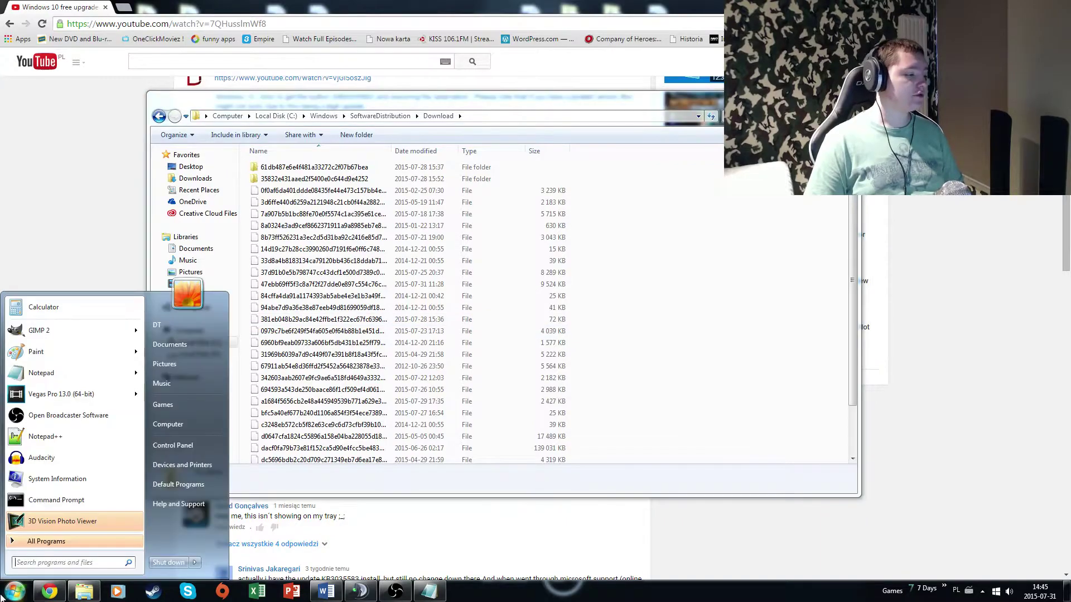
{"action": "left_click", "coordinate": [82, 500]}
{"action": "left_click_drag", "start_coordinate": [276, 42], "coordinate": [337, 132]}
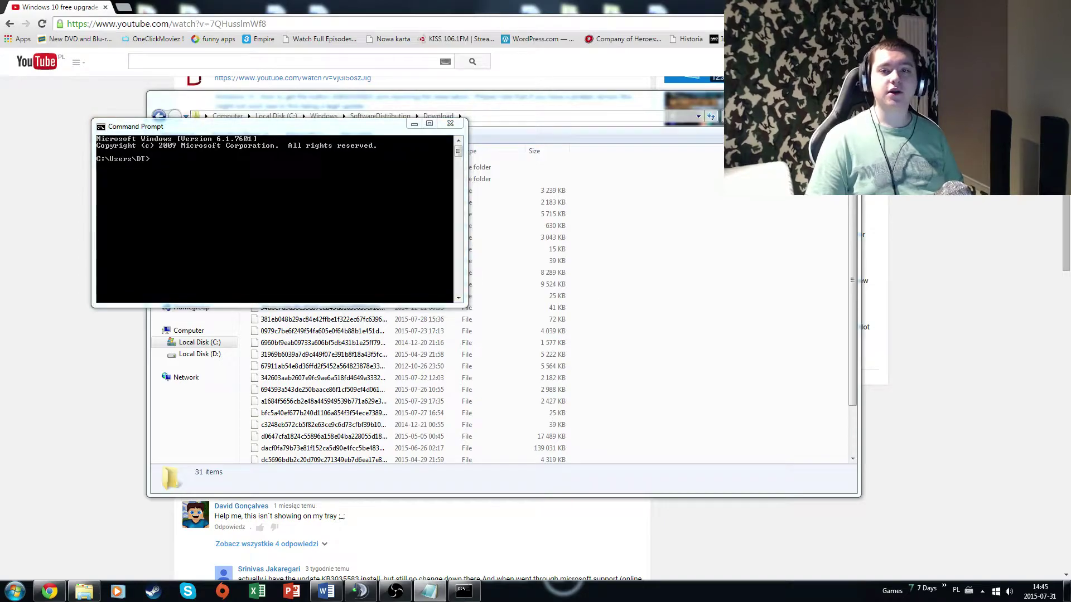
{"action": "left_click", "coordinate": [324, 205]}
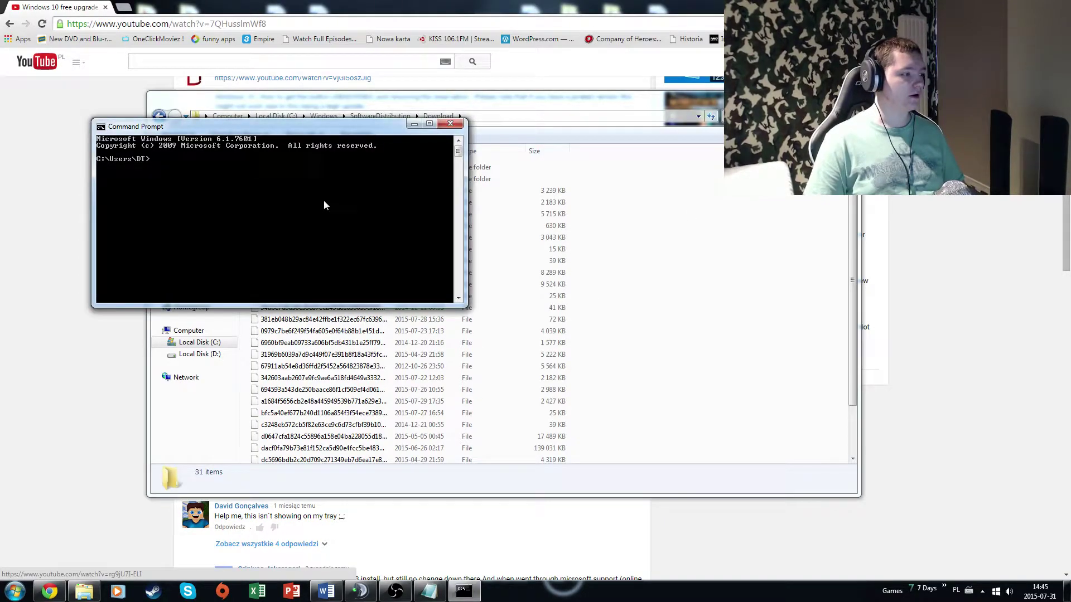
{"action": "key", "text": "BackSpace"}
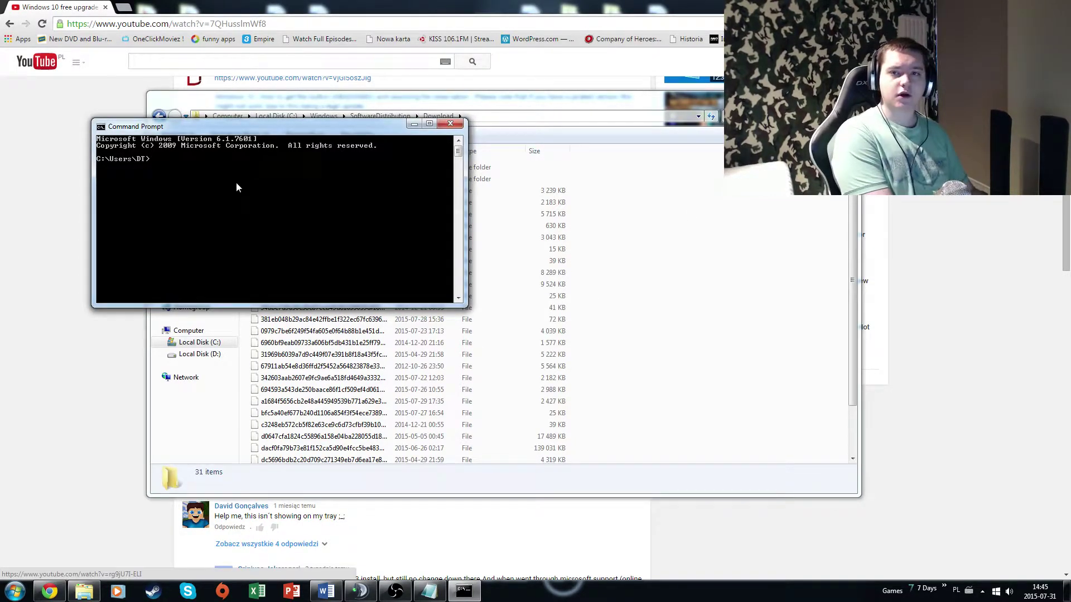
{"action": "type", "text": "wu"}
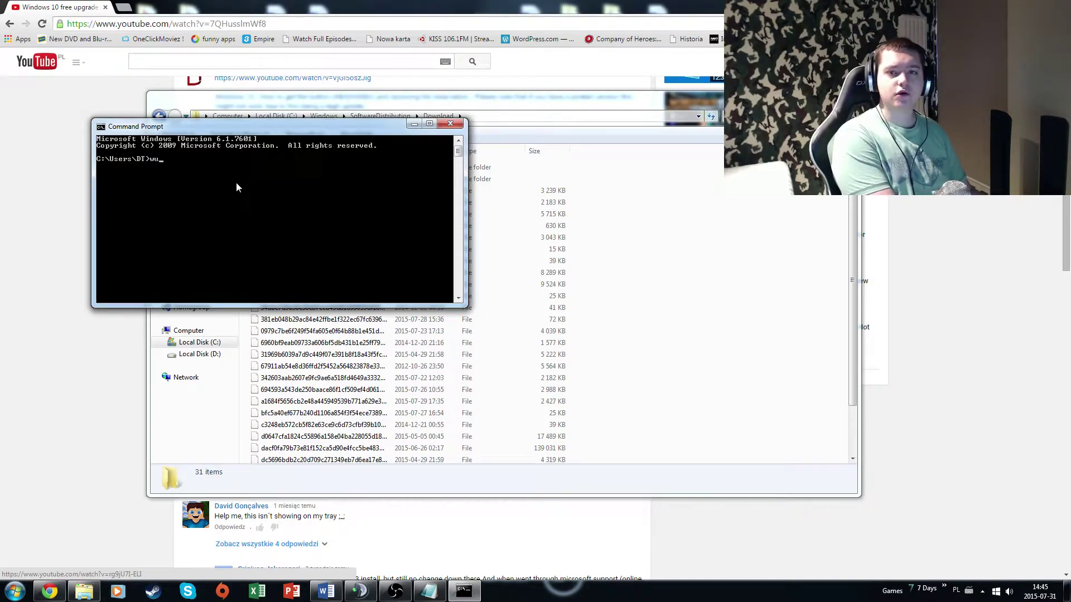
{"action": "type", "text": "aucl"}
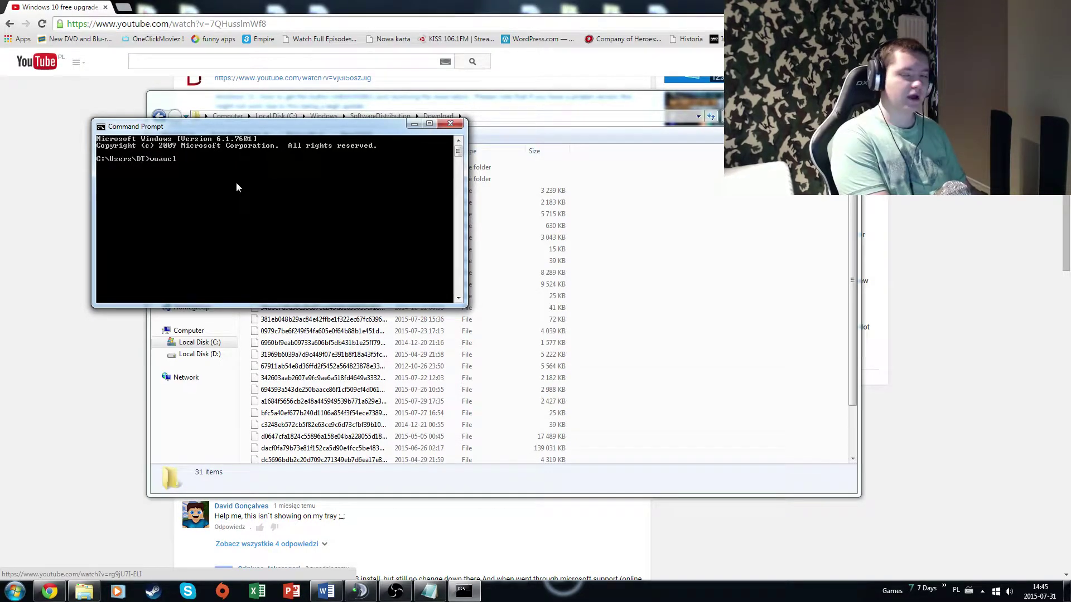
{"action": "type", "text": "t.exe /updatenow"}
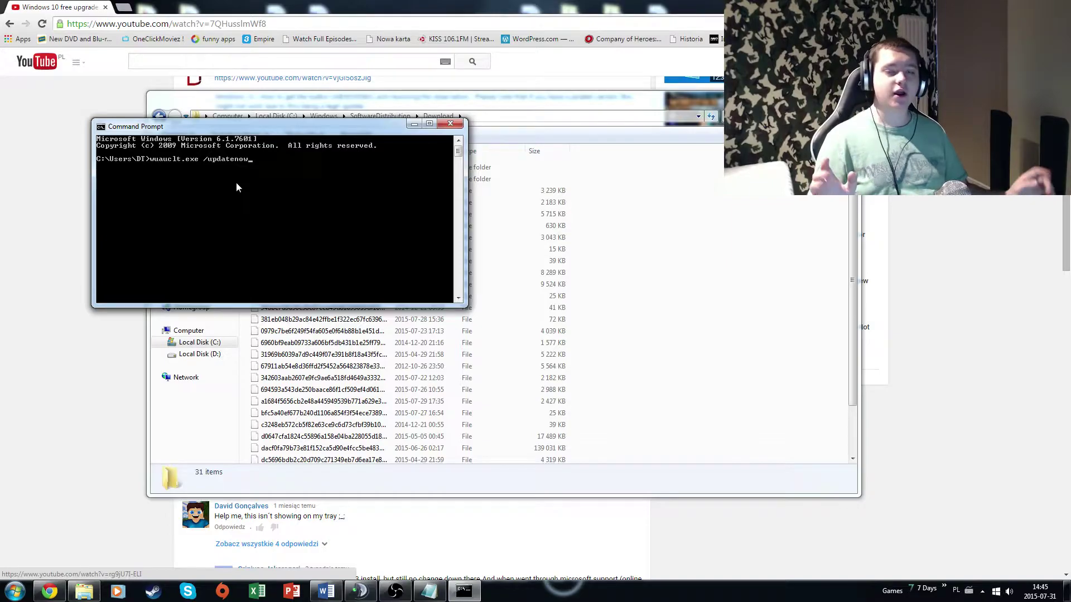
{"action": "left_click", "coordinate": [656, 284]}
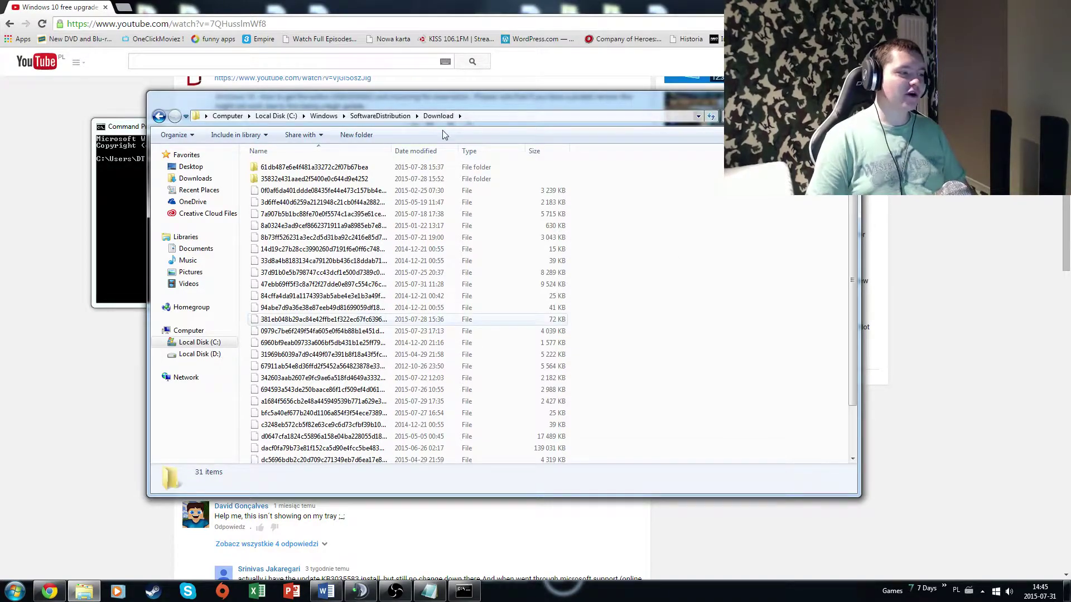
{"action": "left_click", "coordinate": [463, 591]}
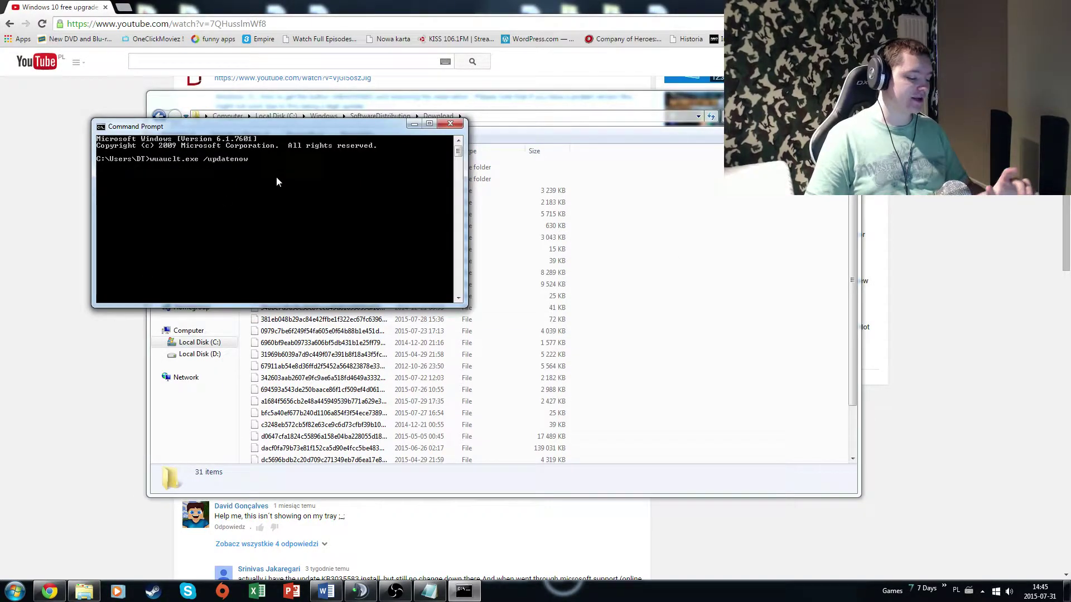
{"action": "key", "text": "BackSpace"}
{"action": "key", "text": "BackSpace"}
{"action": "key", "text": "BackSpace"}
{"action": "key", "text": "BackSpace"}
{"action": "key", "text": "BackSpace"}
{"action": "key", "text": "BackSpace"}
{"action": "key", "text": "BackSpace"}
{"action": "key", "text": "BackSpace"}
{"action": "key", "text": "BackSpace"}
{"action": "key", "text": "BackSpace"}
{"action": "key", "text": "BackSpace"}
{"action": "key", "text": "BackSpace"}
{"action": "key", "text": "BackSpace"}
{"action": "key", "text": "BackSpace"}
{"action": "key", "text": "BackSpace"}
{"action": "key", "text": "BackSpace"}
{"action": "key", "text": "BackSpace"}
{"action": "key", "text": "BackSpace"}
{"action": "key", "text": "BackSpace"}
{"action": "key", "text": "BackSpace"}
{"action": "key", "text": "BackSpace"}
{"action": "key", "text": "BackSpace"}
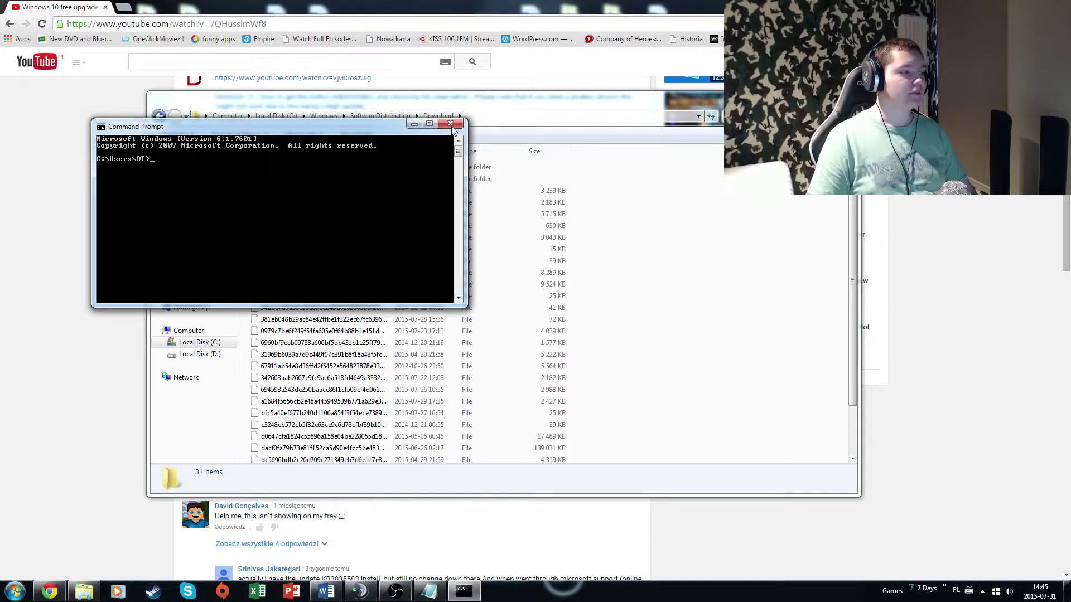
{"action": "left_click", "coordinate": [450, 124]}
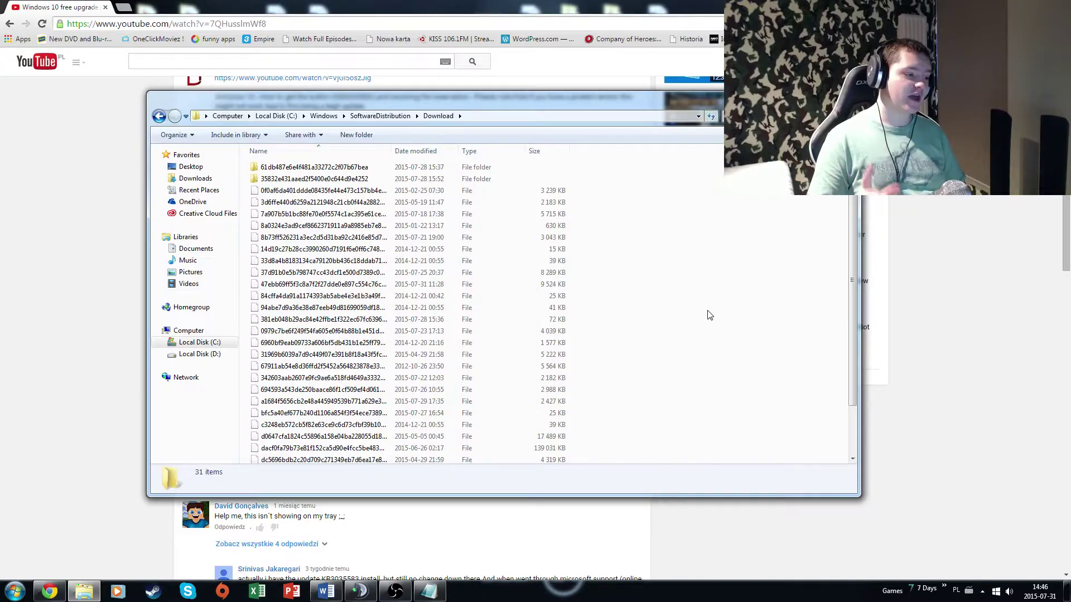
{"action": "left_click", "coordinate": [15, 591]}
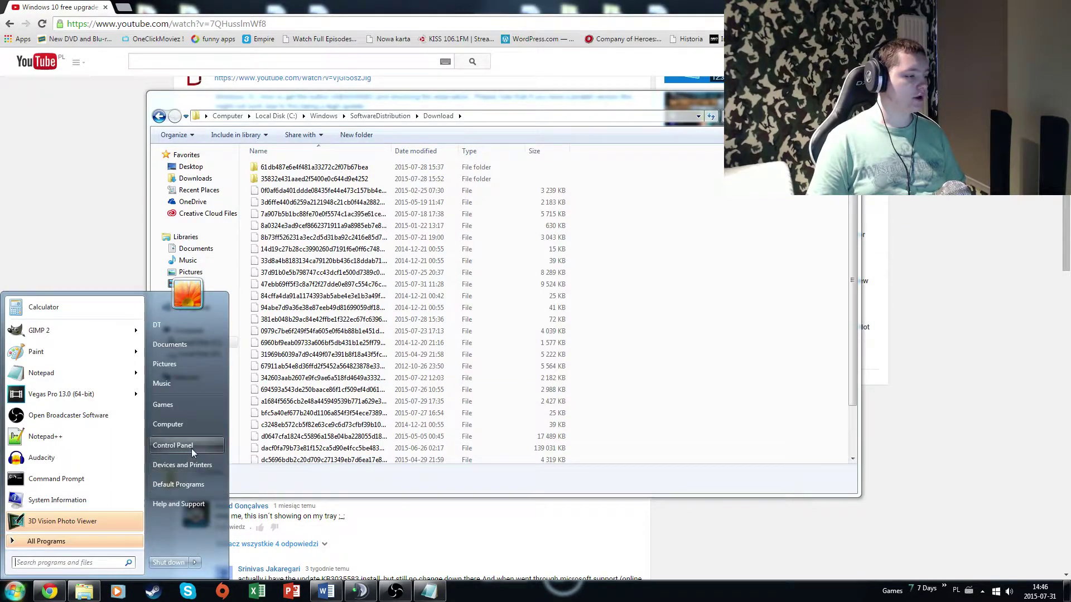
{"action": "left_click", "coordinate": [201, 421]}
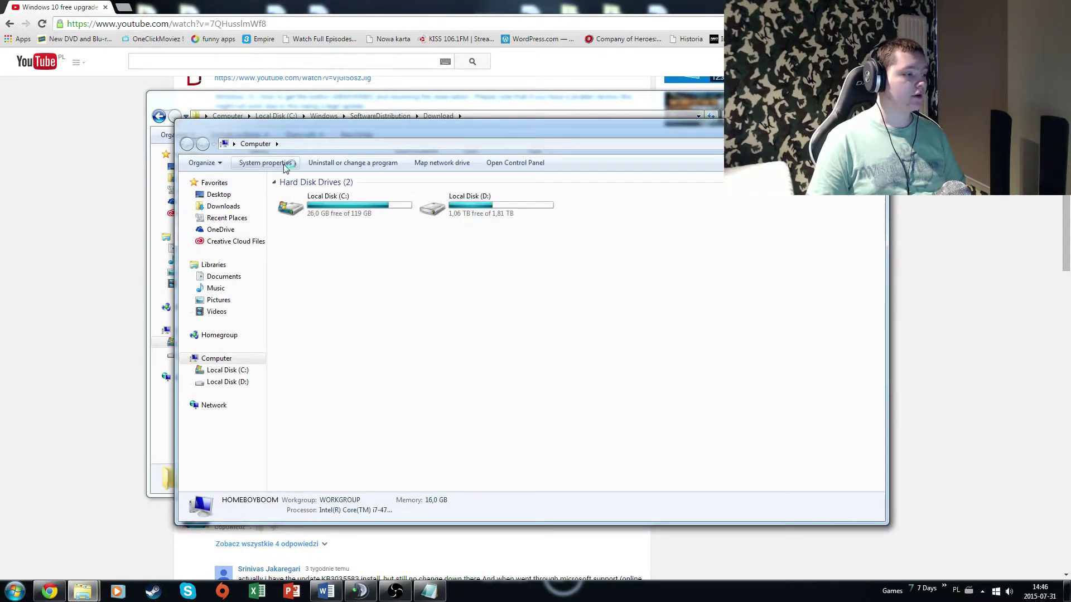
{"action": "left_click", "coordinate": [285, 168]}
{"action": "left_click", "coordinate": [221, 486]}
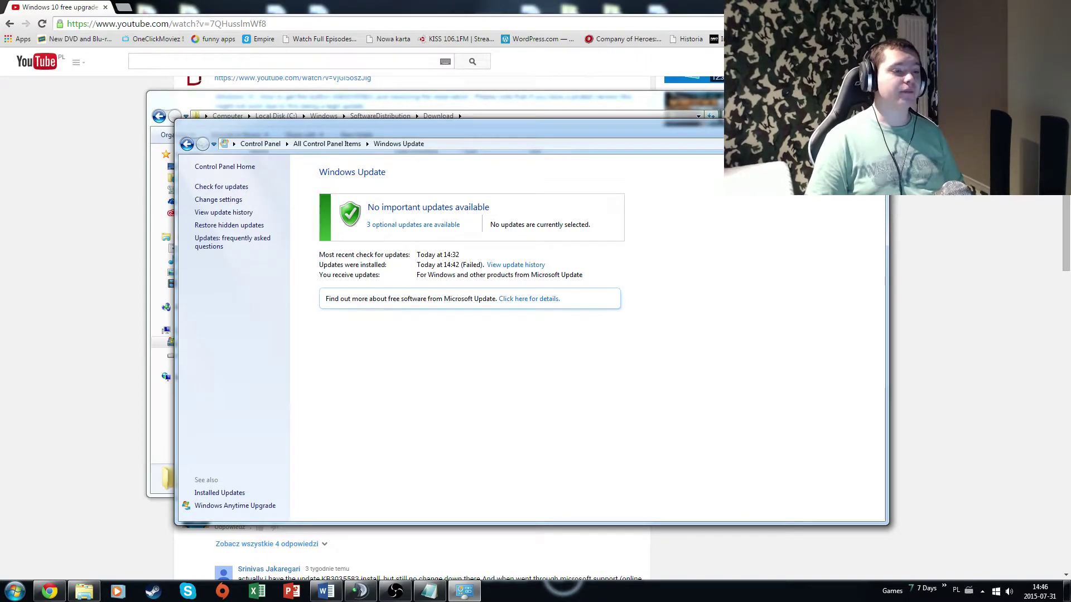
{"action": "left_click", "coordinate": [873, 124]}
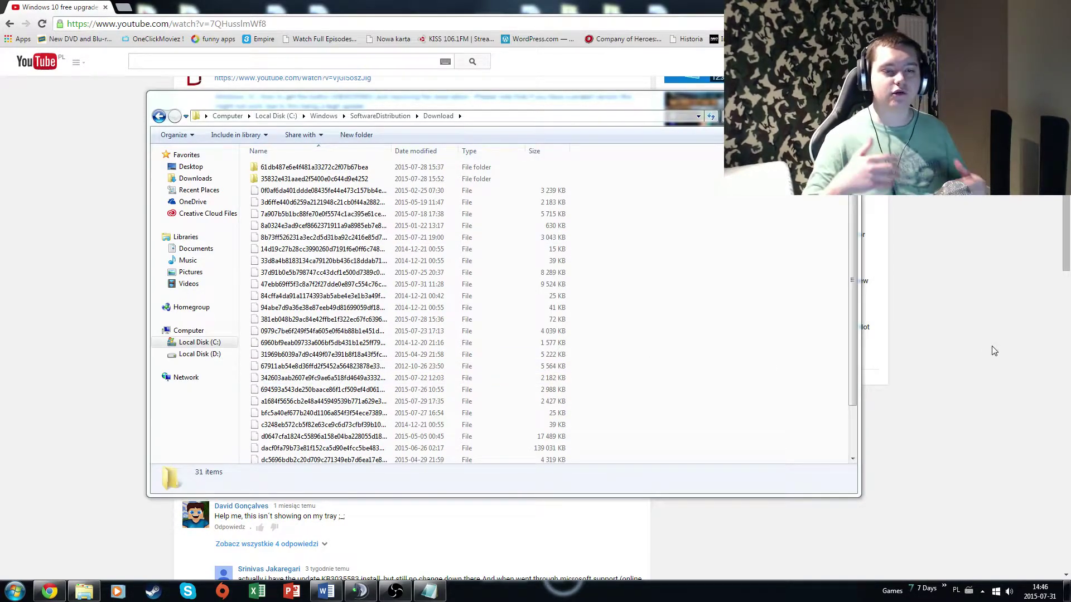
Close the Download folder and bring the Word instruction notes to the front, with nothing selected
{"action": "left_click", "coordinate": [848, 97]}
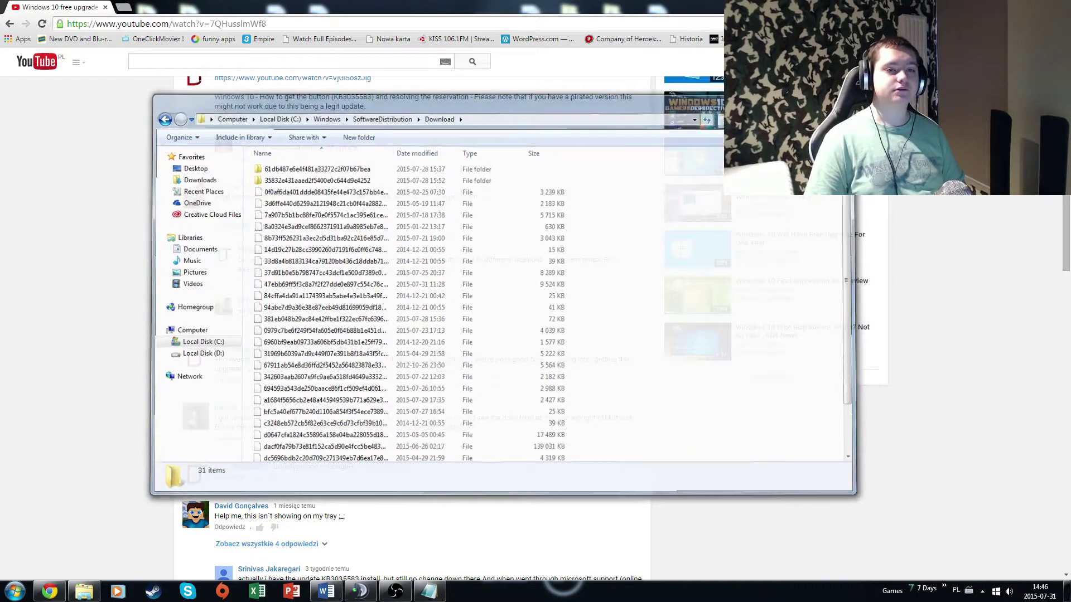
{"action": "left_click", "coordinate": [326, 591]}
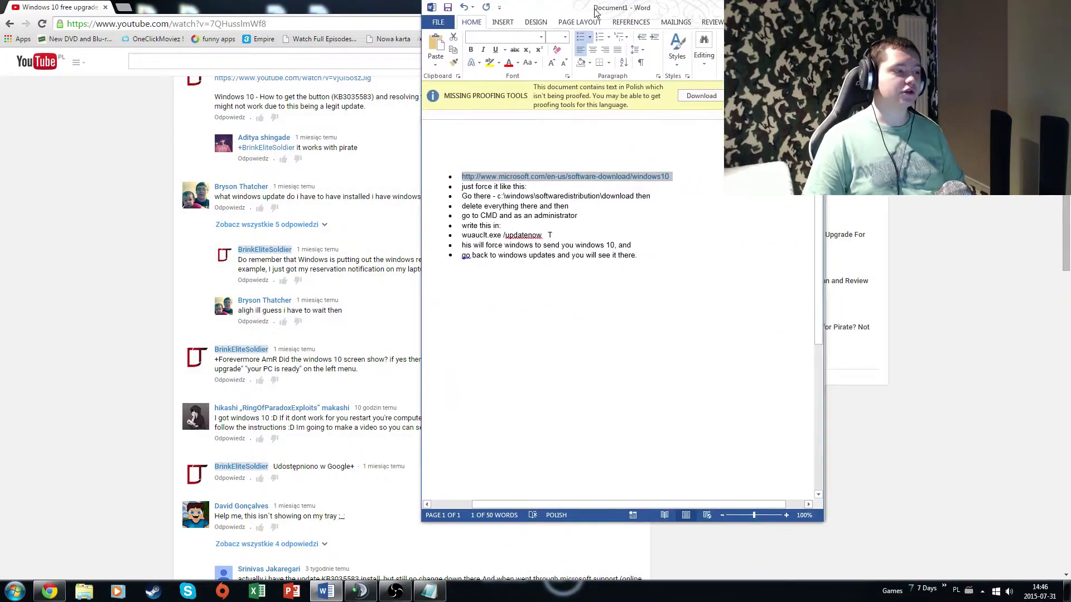
{"action": "left_click", "coordinate": [614, 250]}
{"action": "left_click_drag", "start_coordinate": [564, 240], "coordinate": [301, 120]}
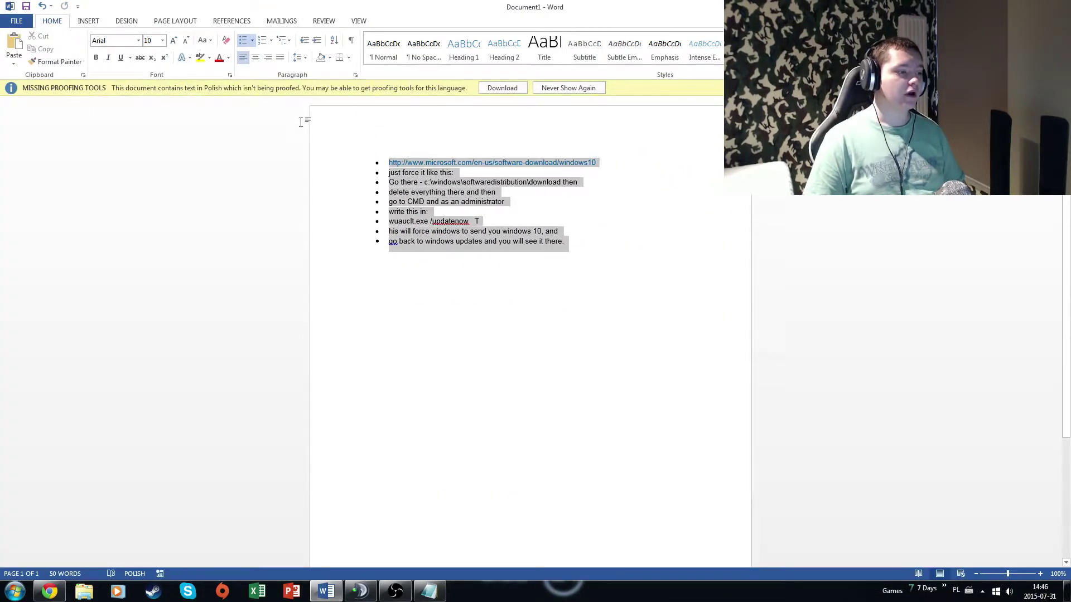
{"action": "left_click", "coordinate": [630, 268]}
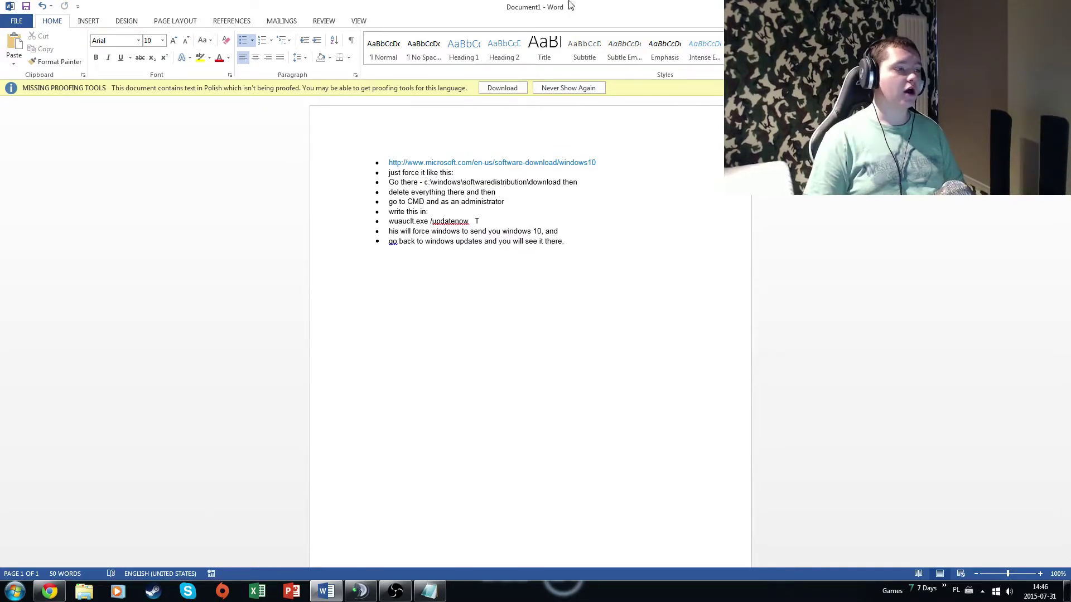
Compare the notes against the YouTube comment, then delete the lowercase g starting the last bullet
{"action": "key", "text": "alt+Tab"}
{"action": "scroll", "coordinate": [386, 242], "scroll_direction": "up", "scroll_amount": 4}
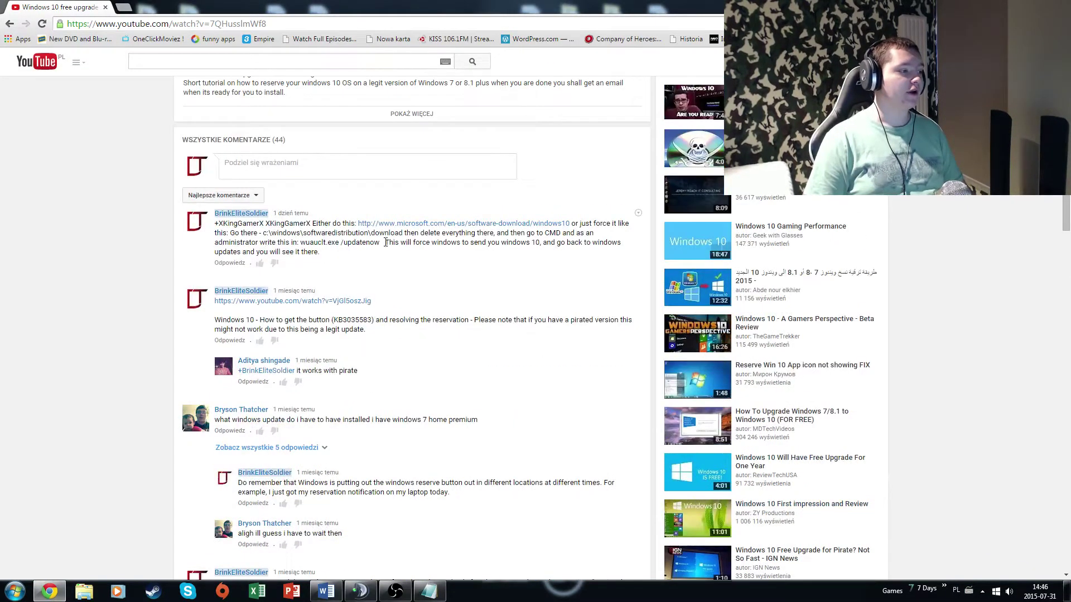
{"action": "triple_click", "coordinate": [318, 221]}
{"action": "left_click", "coordinate": [991, 260]}
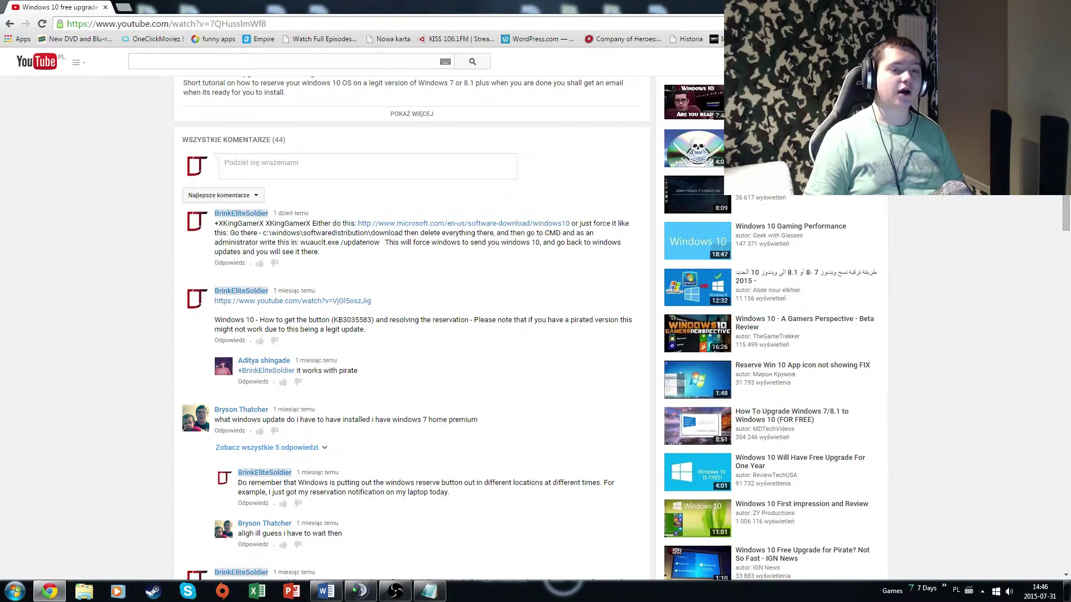
{"action": "key", "text": "alt+Tab"}
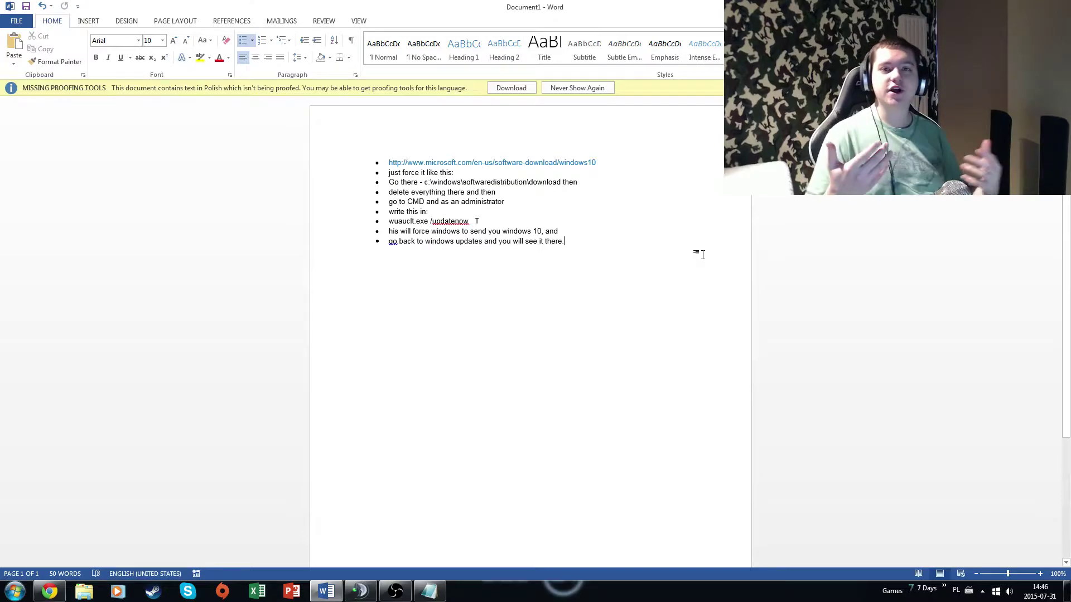
{"action": "key", "text": "alt+Tab"}
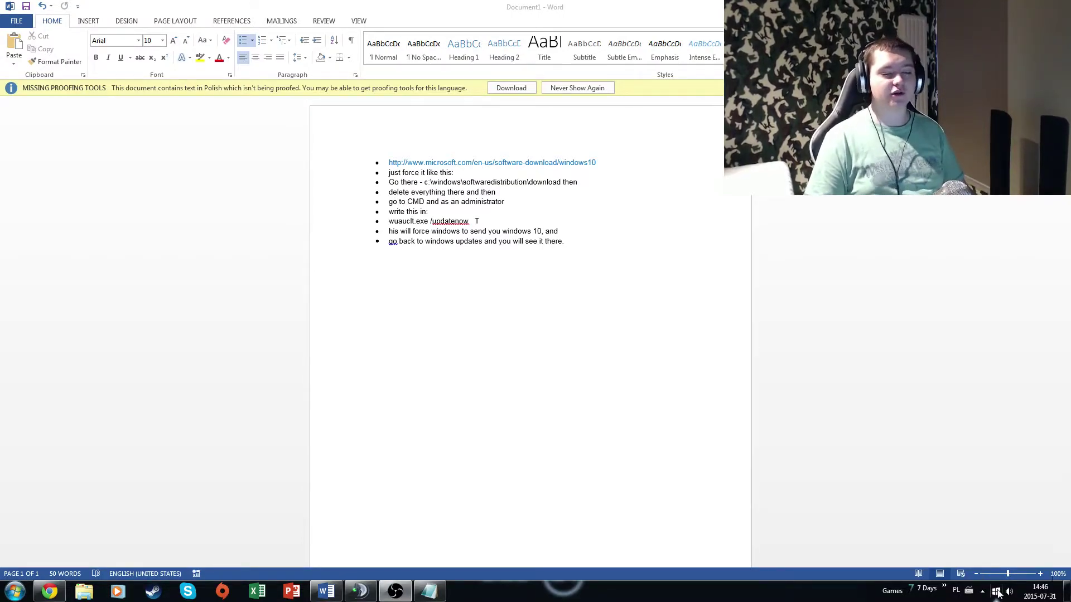
{"action": "left_click", "coordinate": [831, 246]}
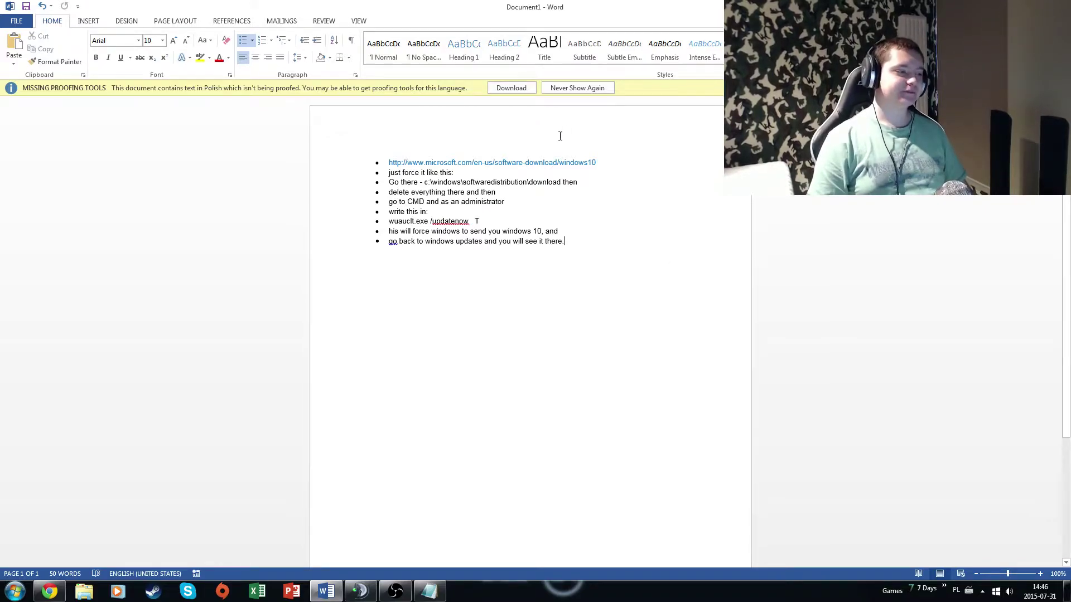
{"action": "key", "text": "BackSpace"}
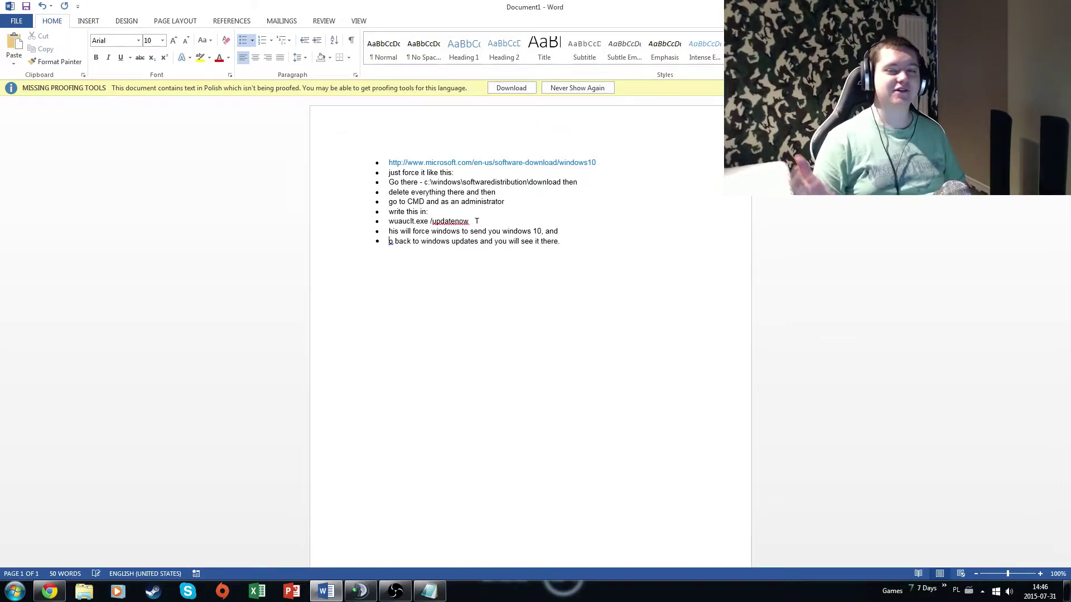
Type a capital G so the last bullet reads 'Go back to windows updates and you will see it there.'
{"action": "type", "text": "G"}
{"action": "left_click", "coordinate": [641, 248]}
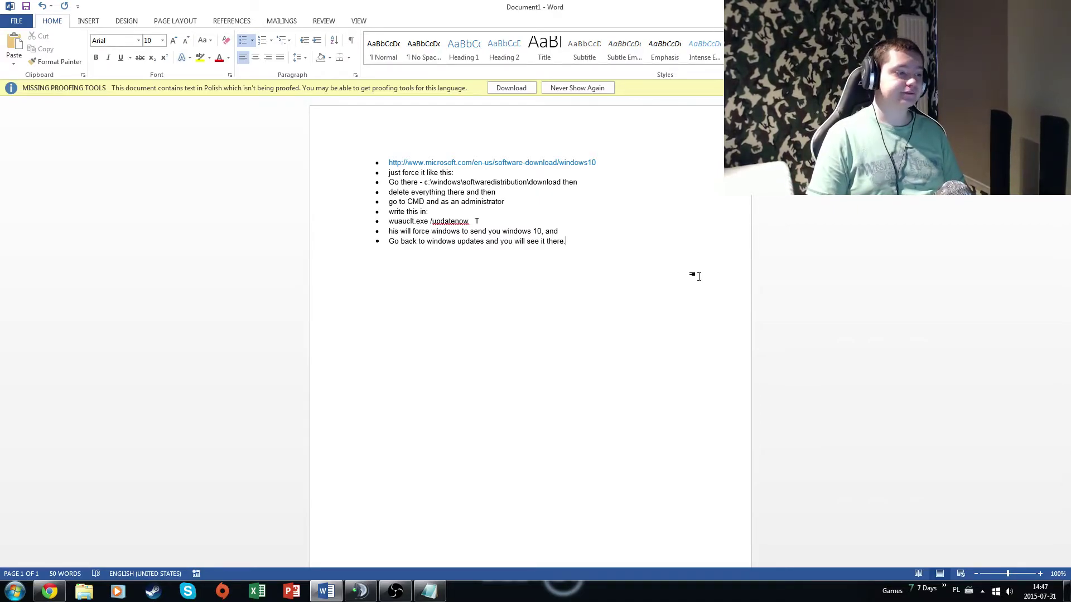
{"action": "left_click", "coordinate": [982, 591]}
{"action": "right_click", "coordinate": [999, 502]}
{"action": "left_click", "coordinate": [990, 507]}
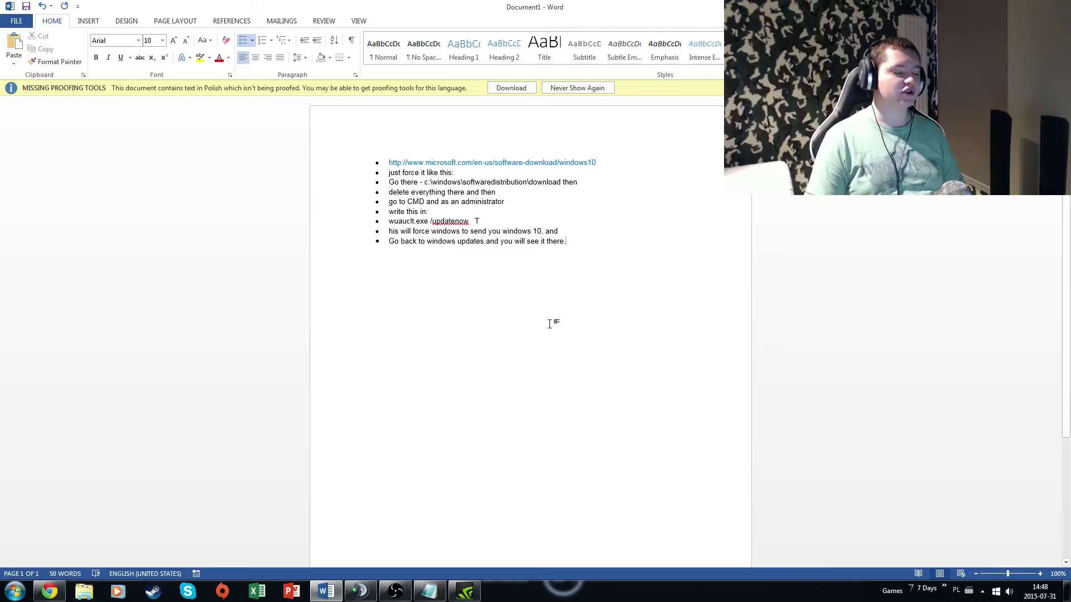
{"action": "mouse_move", "coordinate": [476, 597]}
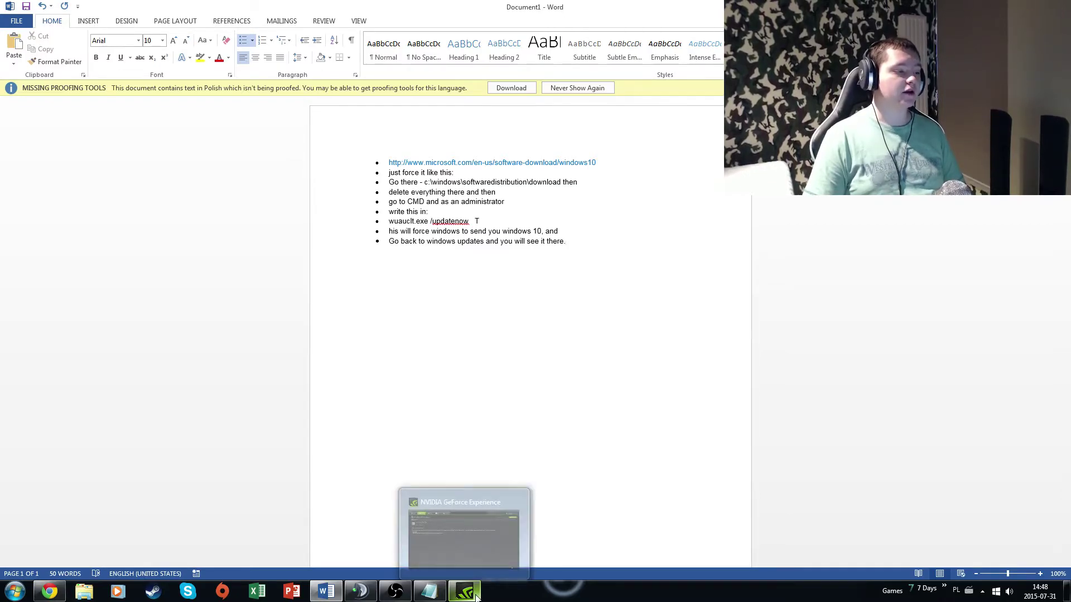
{"action": "left_click", "coordinate": [467, 547]}
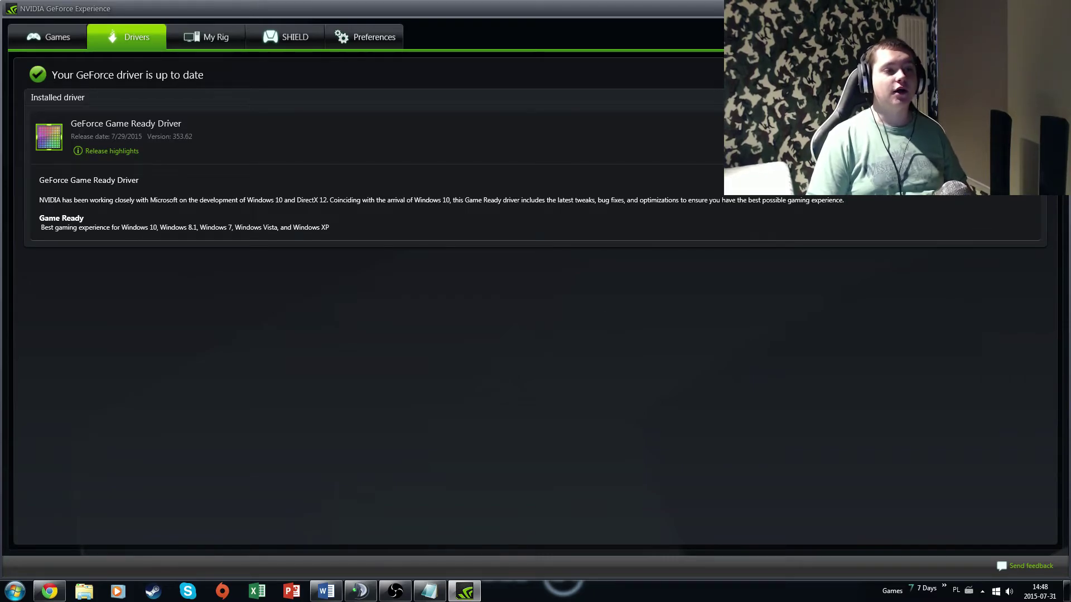
{"action": "key", "text": "alt+F4"}
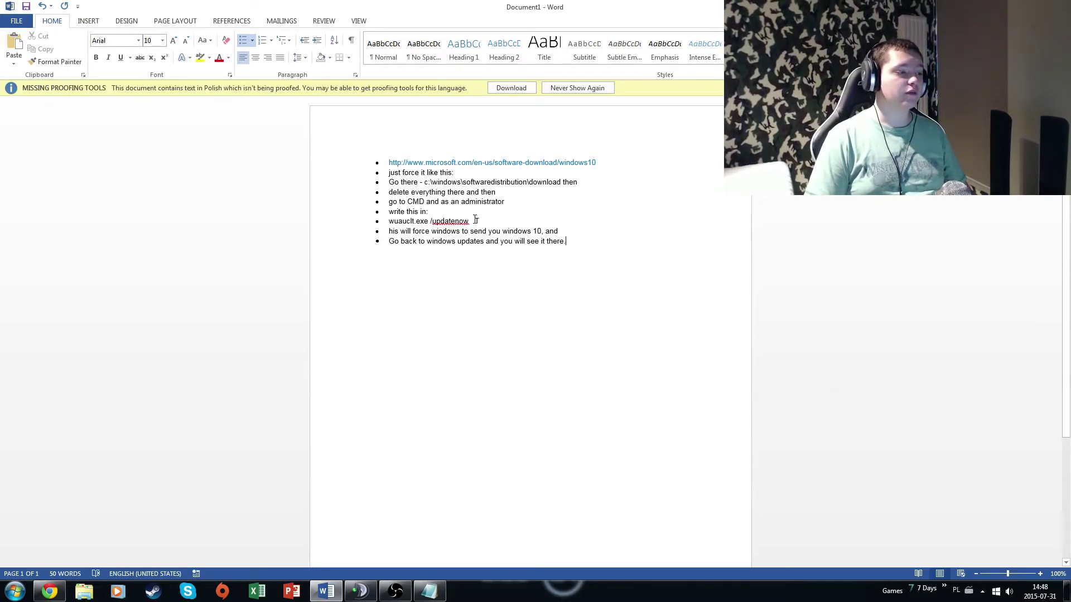
Remove the stray T after the wuauclt.exe /updatenow command and open the Get Windows 10 reservation window
{"action": "key", "text": "Delete"}
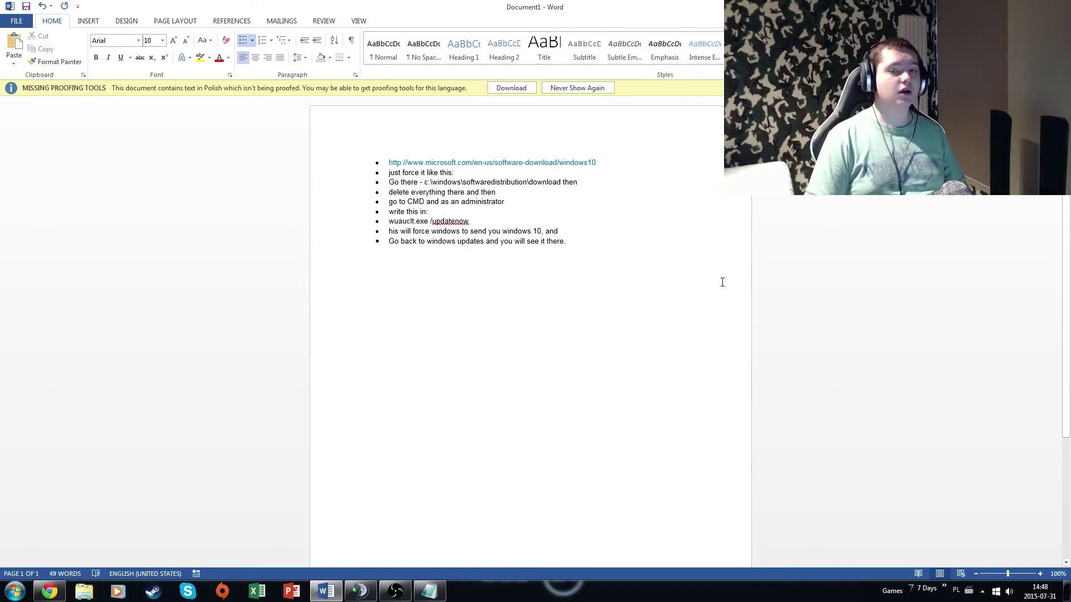
{"action": "left_click", "coordinate": [685, 283]}
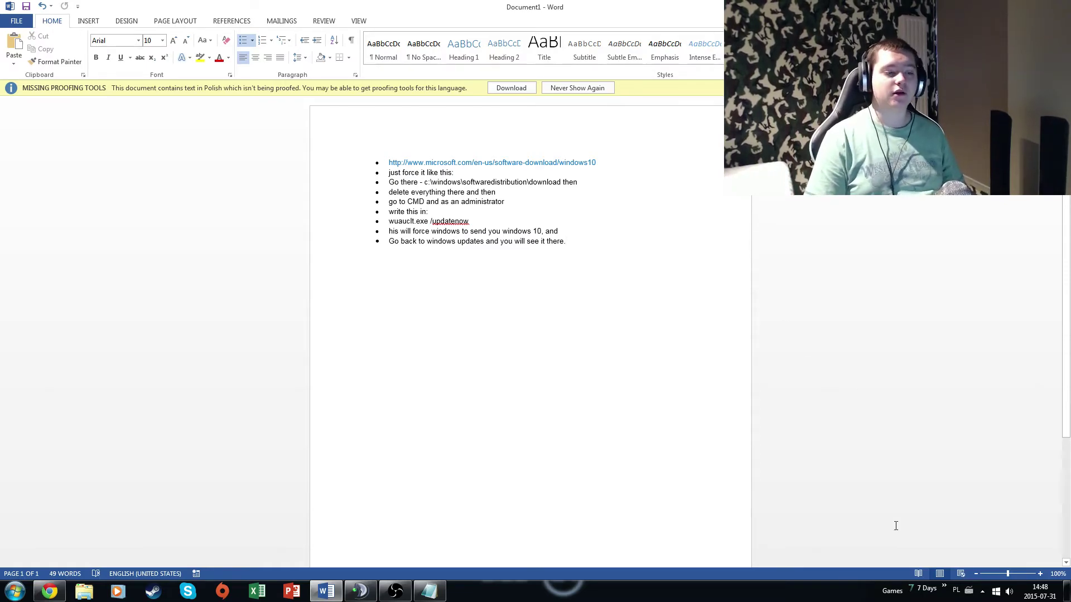
{"action": "left_click", "coordinate": [996, 592]}
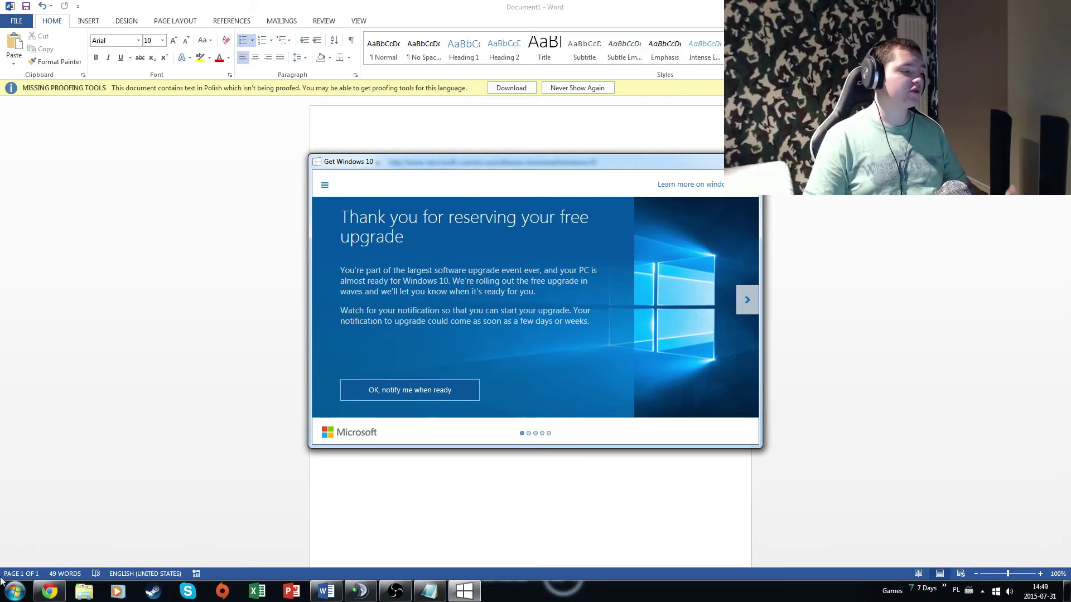
Confirm Windows Update reports no important updates, then close it and the Get Windows 10 window
{"action": "left_click", "coordinate": [15, 592]}
{"action": "left_click", "coordinate": [172, 439]}
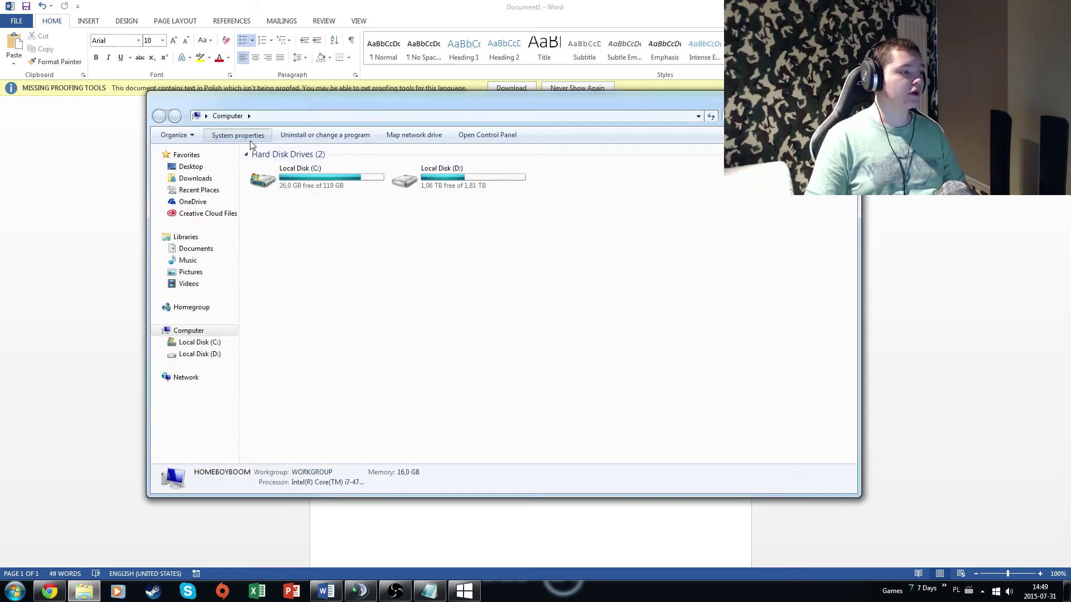
{"action": "left_click", "coordinate": [238, 135]}
{"action": "left_click", "coordinate": [200, 458]}
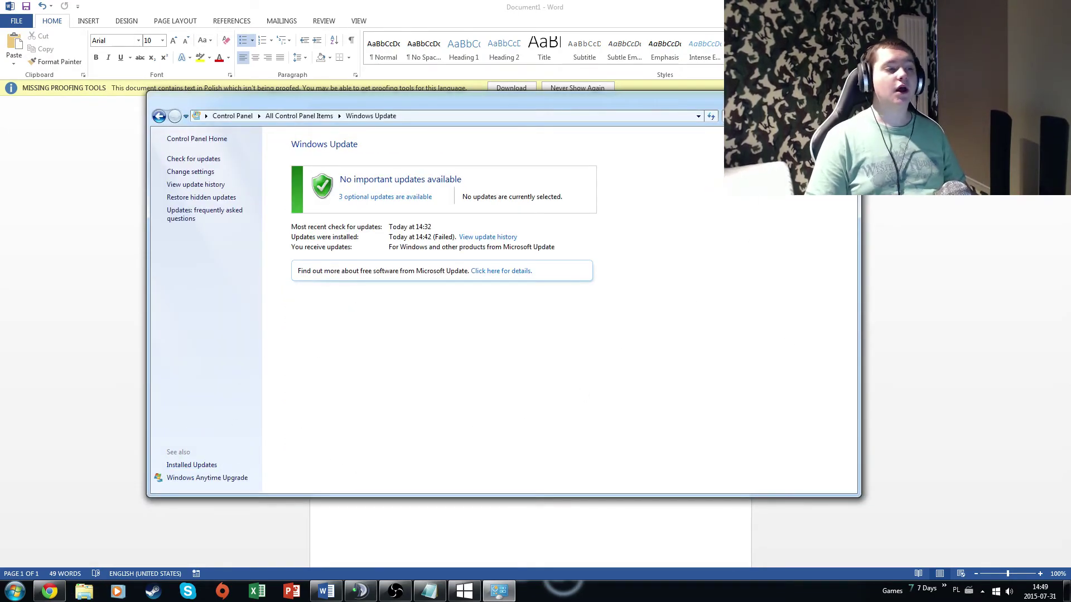
{"action": "left_click", "coordinate": [846, 100]}
{"action": "left_click", "coordinate": [752, 161]}
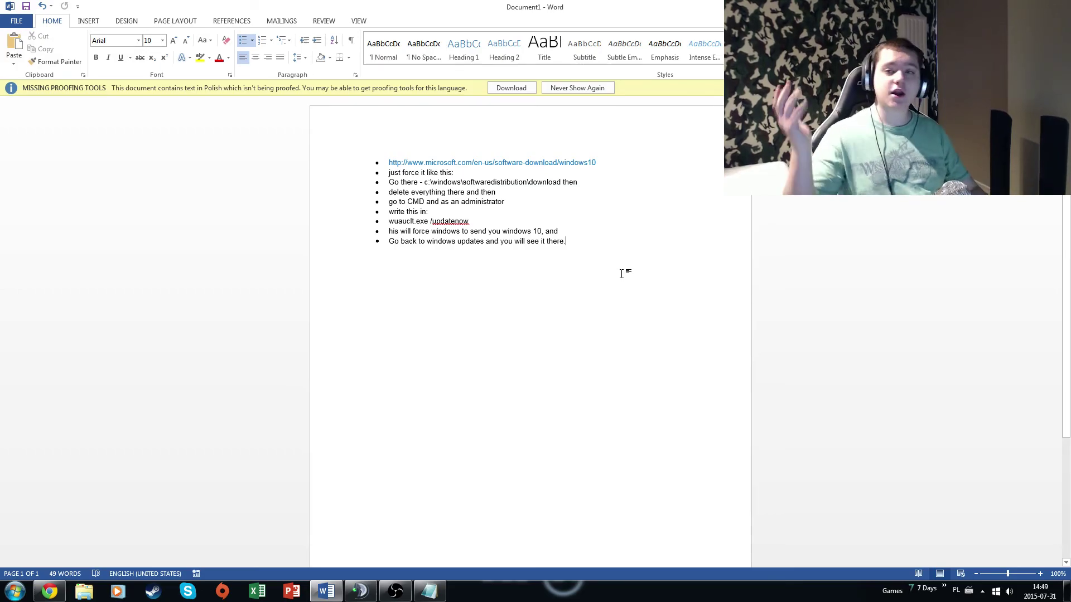
{"action": "key", "text": "alt+Tab"}
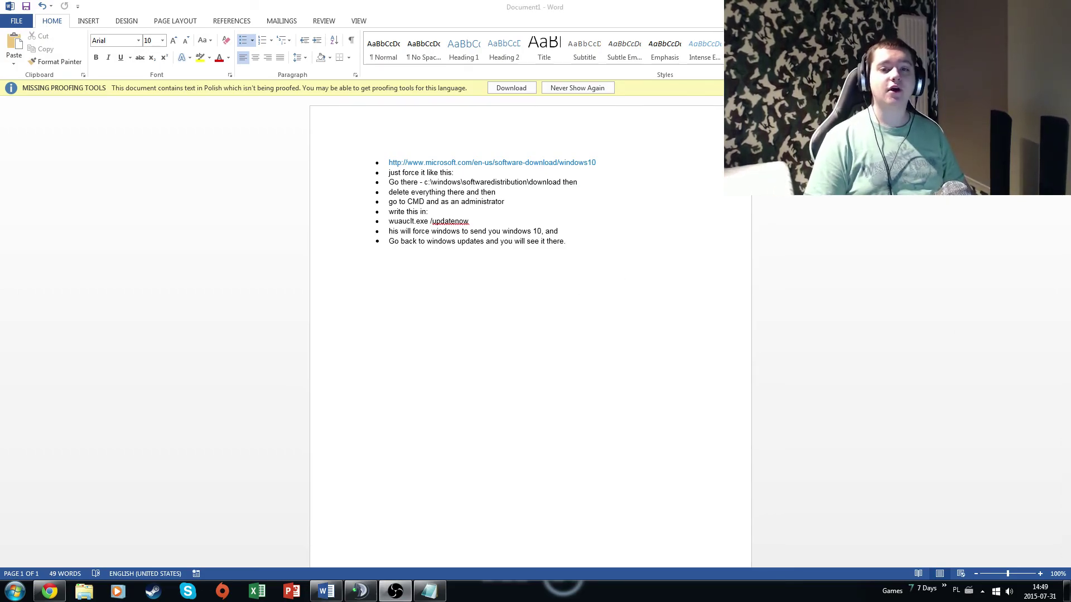